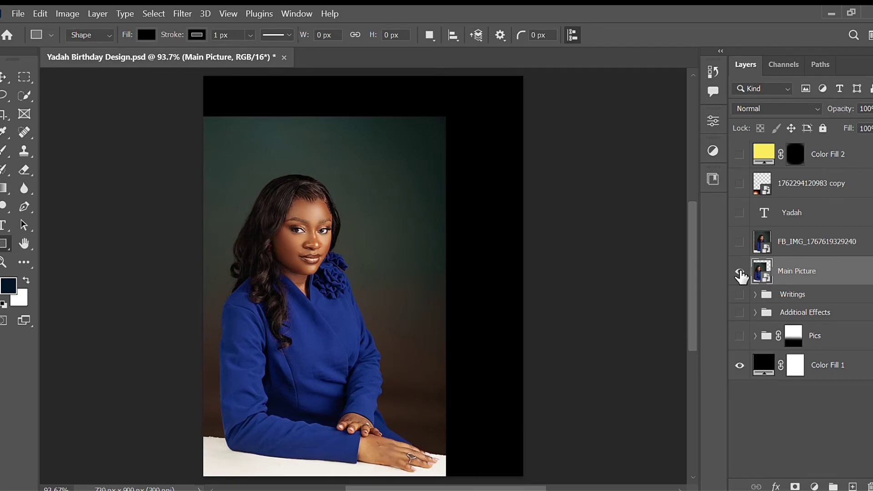
{"action": "left_click", "coordinate": [741, 274]}
{"action": "left_click", "coordinate": [741, 242]}
{"action": "left_click", "coordinate": [740, 274]}
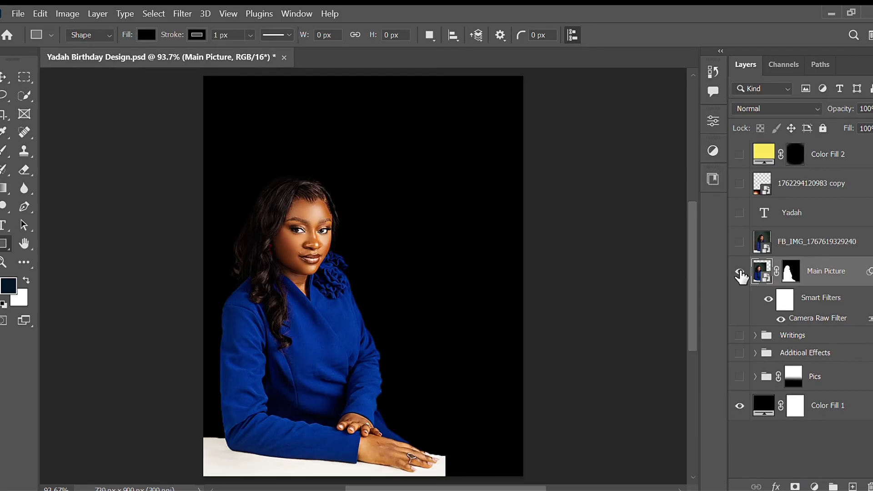
Step: Expand the Pics group and correct the effects group's name to Additional Effects
{"action": "left_click", "coordinate": [755, 377]}
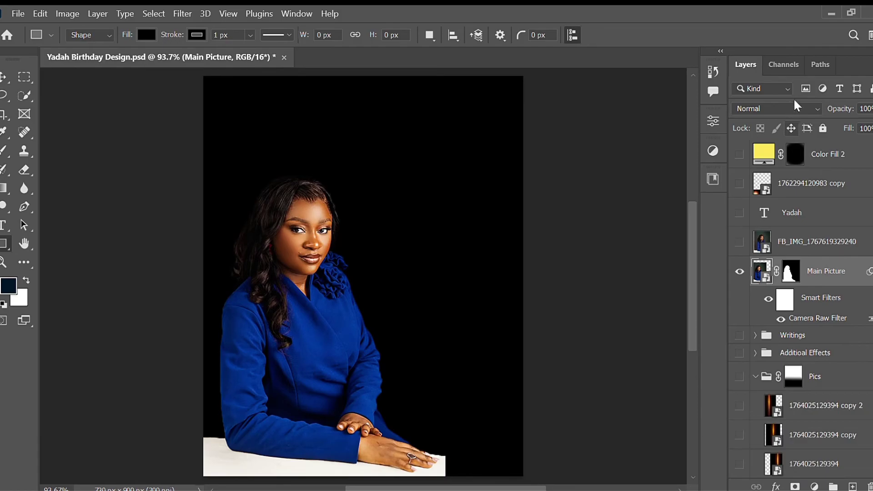
{"action": "key", "text": "alt+bracketleft"}
{"action": "key", "text": "alt+bracketleft"}
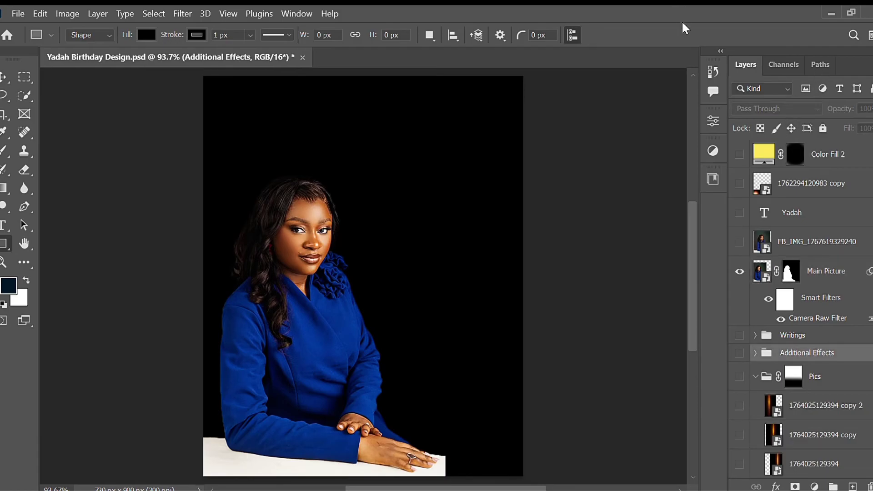
Step: Show the Rectangle 1 layer in the Pics group and hide the Main Picture layer
{"action": "scroll", "coordinate": [801, 309], "scroll_direction": "down", "scroll_amount": 10}
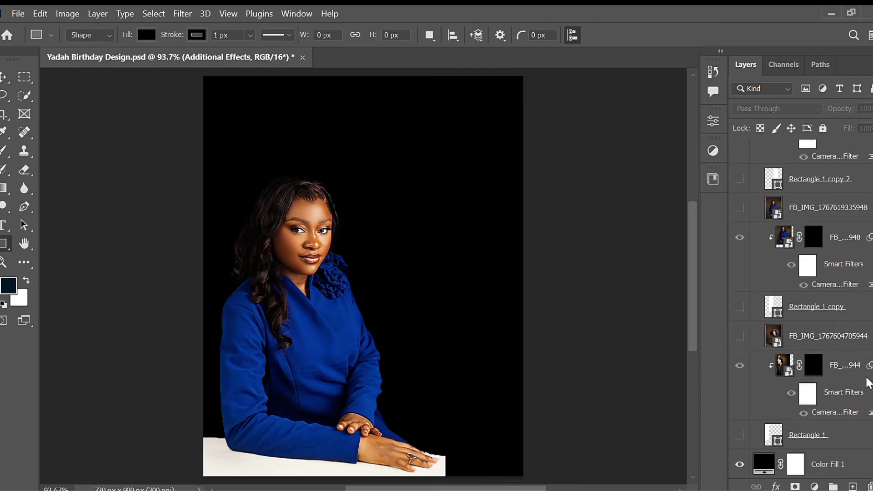
{"action": "left_click", "coordinate": [741, 436]}
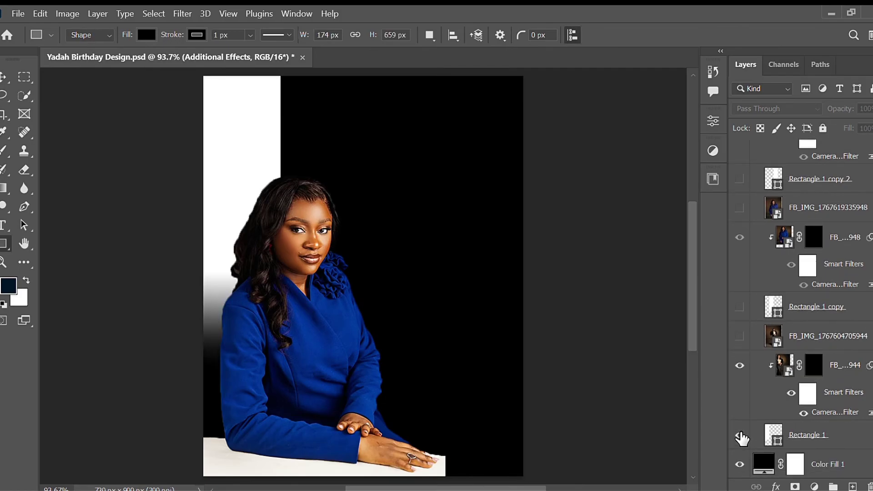
{"action": "scroll", "coordinate": [801, 309], "scroll_direction": "up", "scroll_amount": 10}
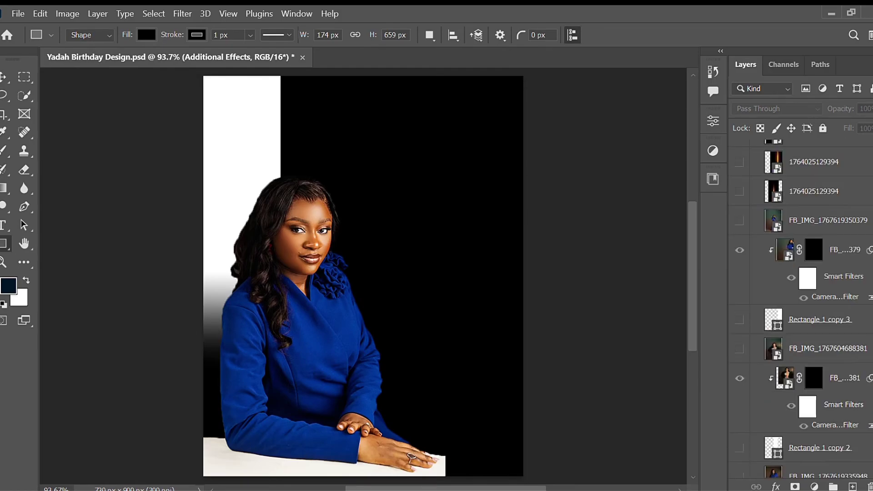
{"action": "left_click", "coordinate": [740, 272]}
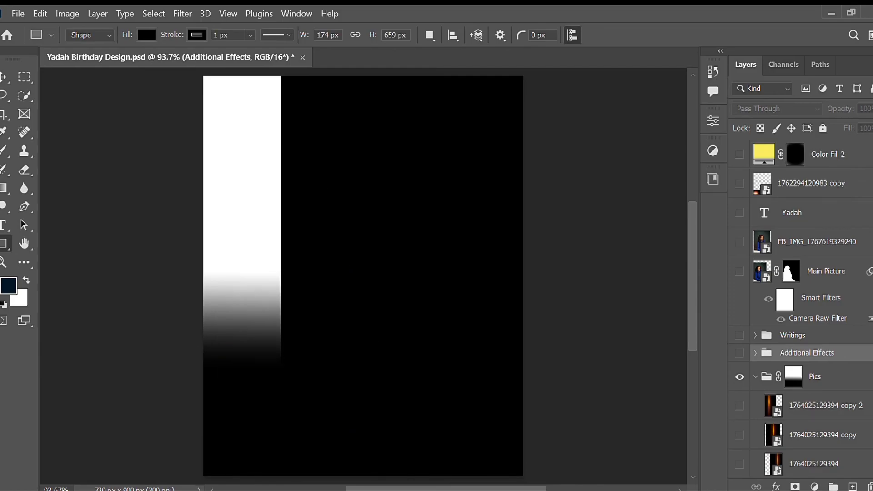
{"action": "scroll", "coordinate": [870, 384], "scroll_direction": "down", "scroll_amount": 10}
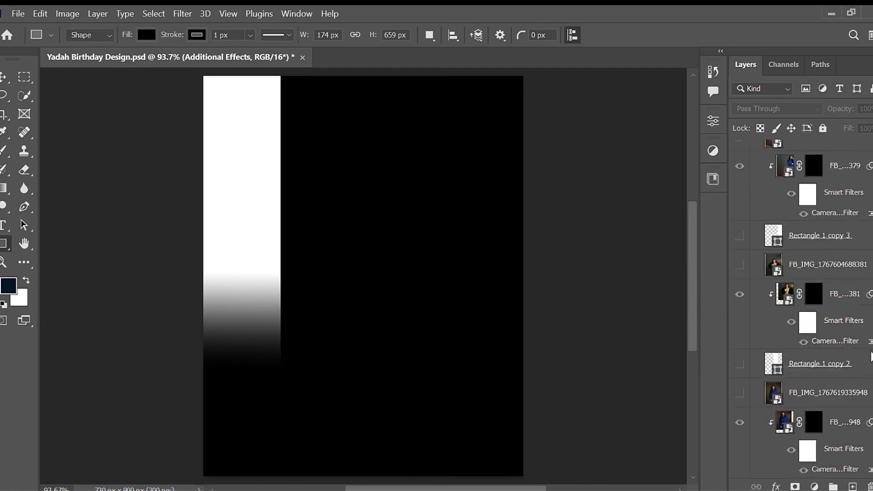
{"action": "scroll", "coordinate": [869, 385], "scroll_direction": "down", "scroll_amount": 3}
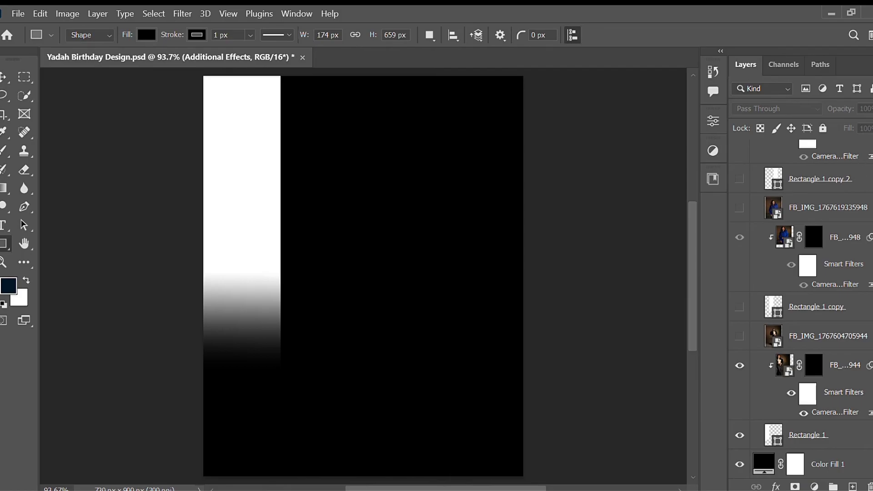
{"action": "scroll", "coordinate": [801, 307], "scroll_direction": "up", "scroll_amount": 4}
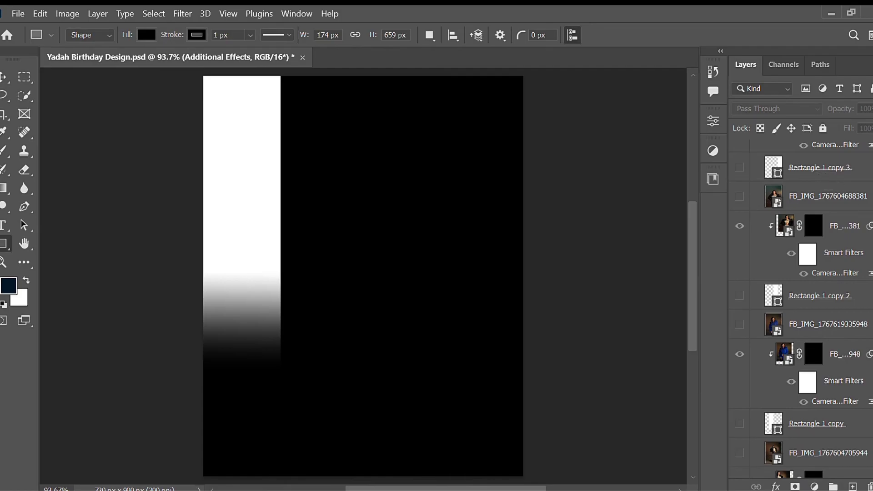
{"action": "scroll", "coordinate": [801, 309], "scroll_direction": "down", "scroll_amount": 4}
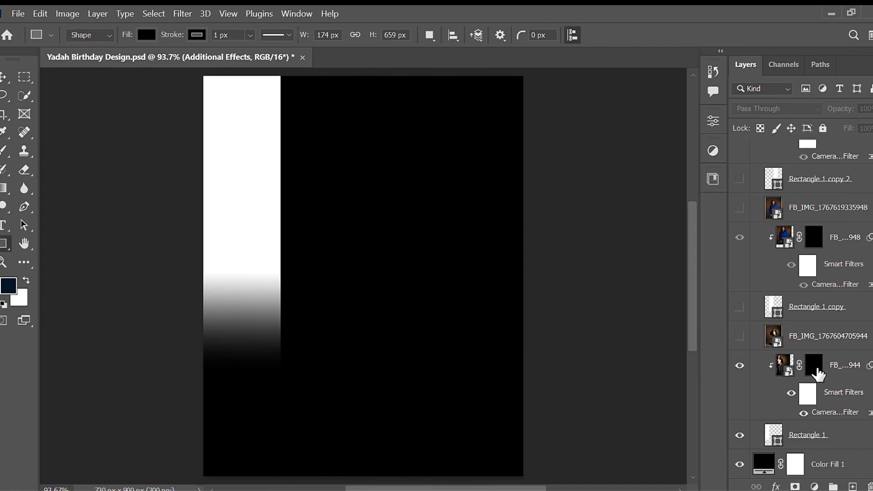
{"action": "left_click", "coordinate": [741, 337]}
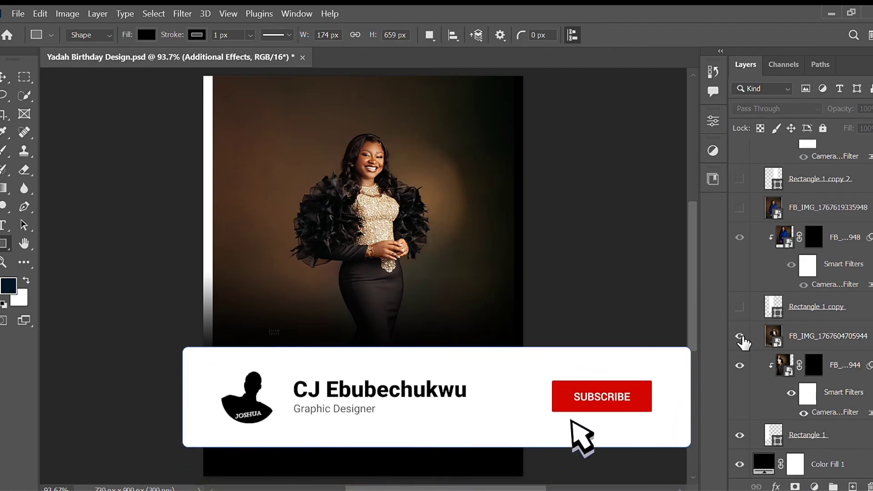
{"action": "left_click", "coordinate": [741, 338]}
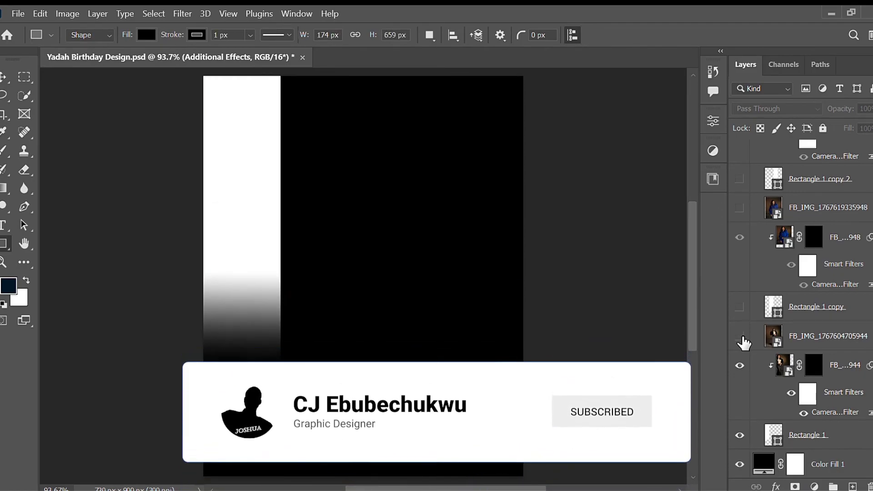
{"action": "left_click", "coordinate": [817, 367]}
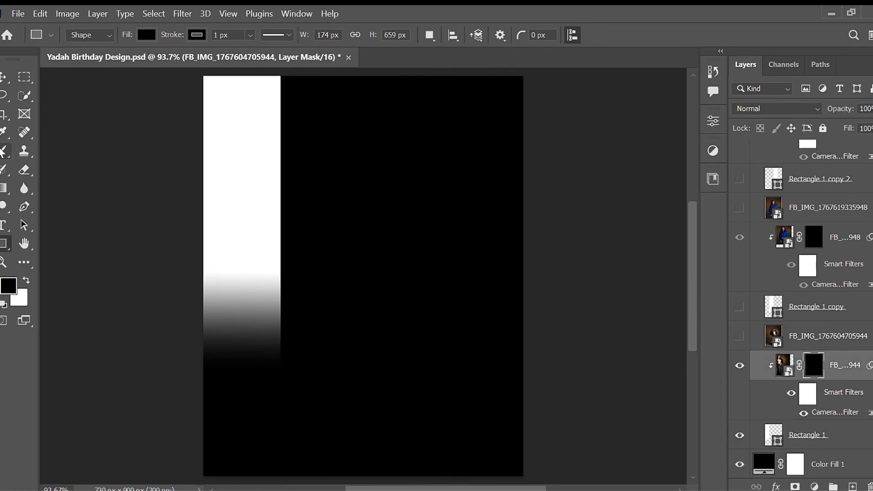
{"action": "left_click", "coordinate": [4, 151]}
{"action": "key", "text": "bracketright"}
{"action": "key", "text": "bracketright"}
{"action": "key", "text": "bracketright"}
{"action": "key", "text": "bracketright"}
{"action": "key", "text": "bracketright"}
{"action": "key", "text": "bracketright"}
{"action": "key", "text": "bracketright"}
{"action": "key", "text": "bracketright"}
{"action": "key", "text": "bracketright"}
{"action": "key", "text": "bracketright"}
{"action": "key", "text": "bracketright"}
{"action": "key", "text": "bracketright"}
{"action": "key", "text": "bracketright"}
{"action": "key", "text": "bracketright"}
{"action": "key", "text": "bracketright"}
{"action": "key", "text": "bracketright"}
{"action": "key", "text": "bracketright"}
{"action": "key", "text": "bracketright"}
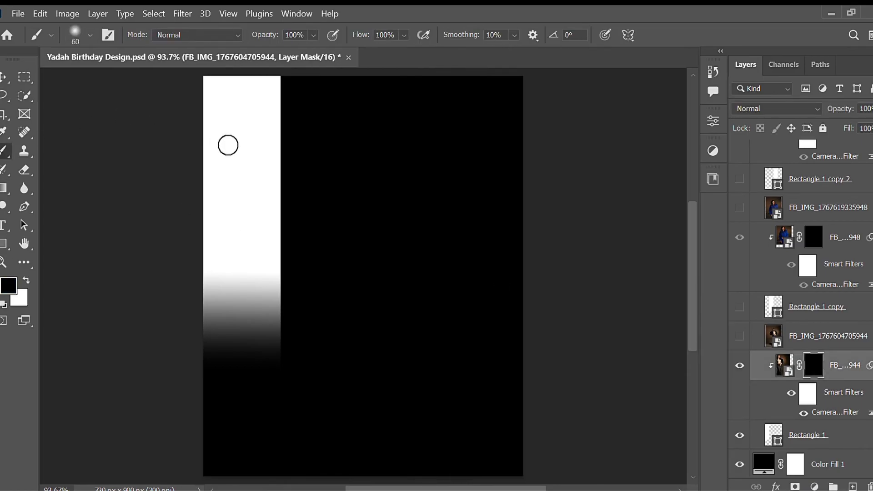
{"action": "key", "text": "bracketright"}
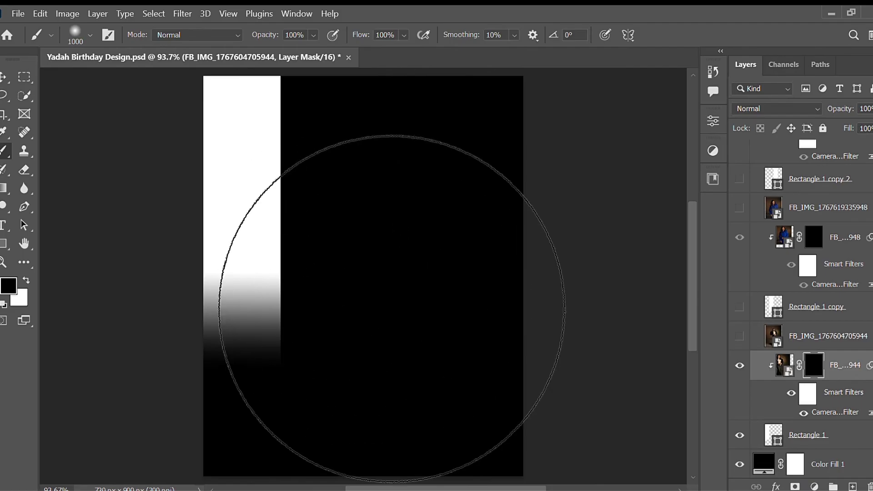
{"action": "key", "text": "x"}
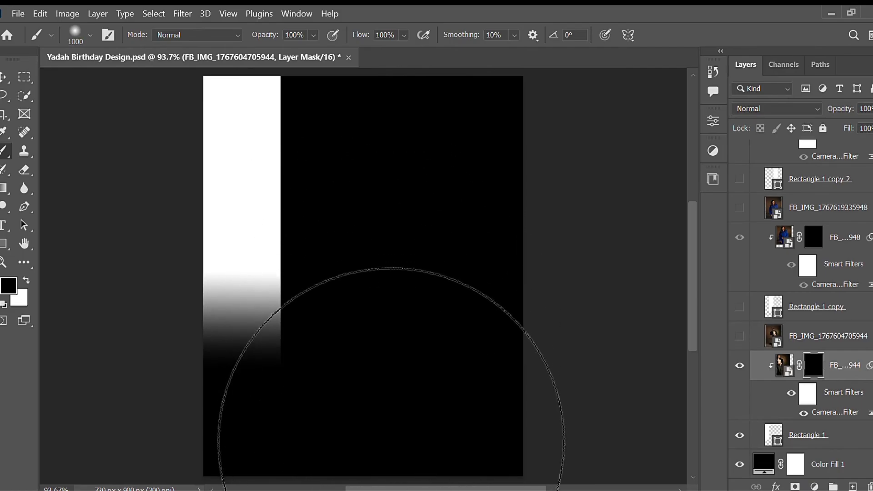
{"action": "key", "text": "alt+BackSpace"}
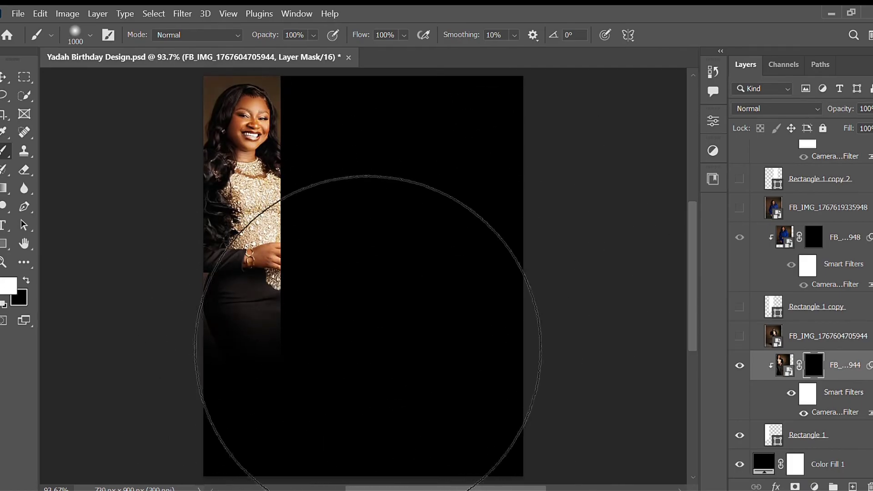
{"action": "left_click", "coordinate": [366, 488]}
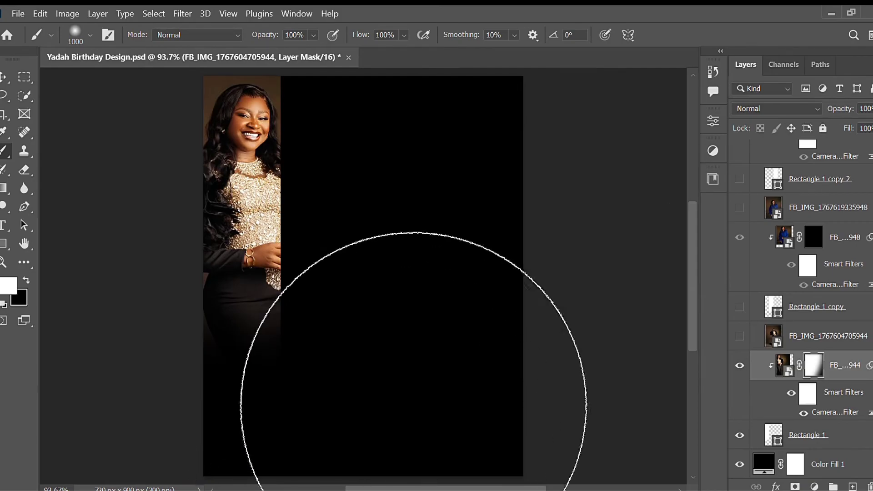
{"action": "mouse_move", "coordinate": [691, 490]}
{"action": "left_mouse_down"}
{"action": "mouse_move", "coordinate": [360, 490]}
{"action": "mouse_move", "coordinate": [751, 467]}
{"action": "left_mouse_up"}
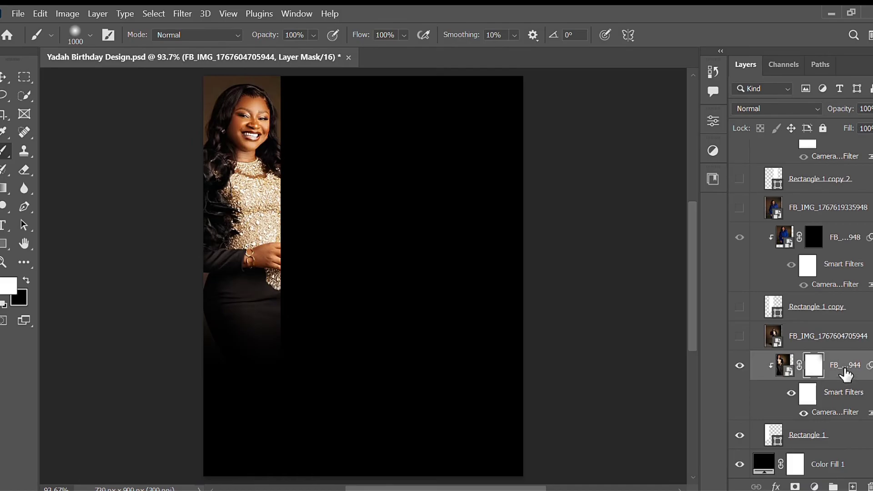
{"action": "left_click", "coordinate": [740, 307]}
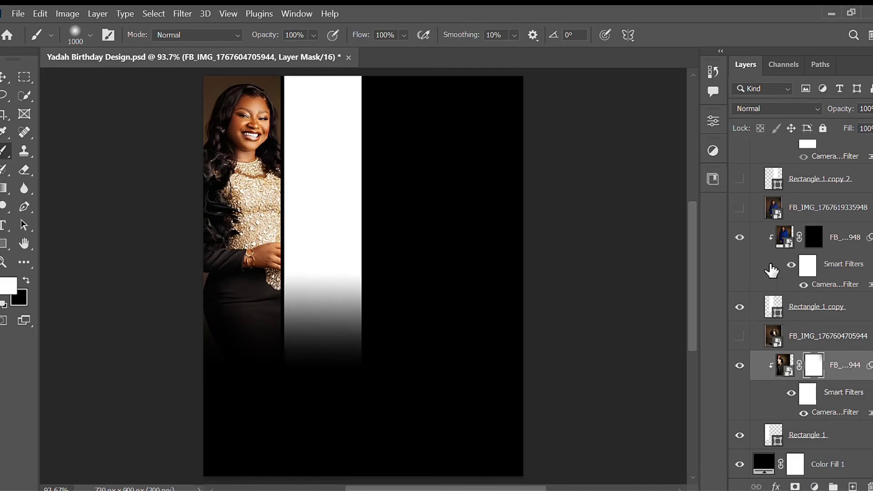
{"action": "left_click", "coordinate": [741, 208]}
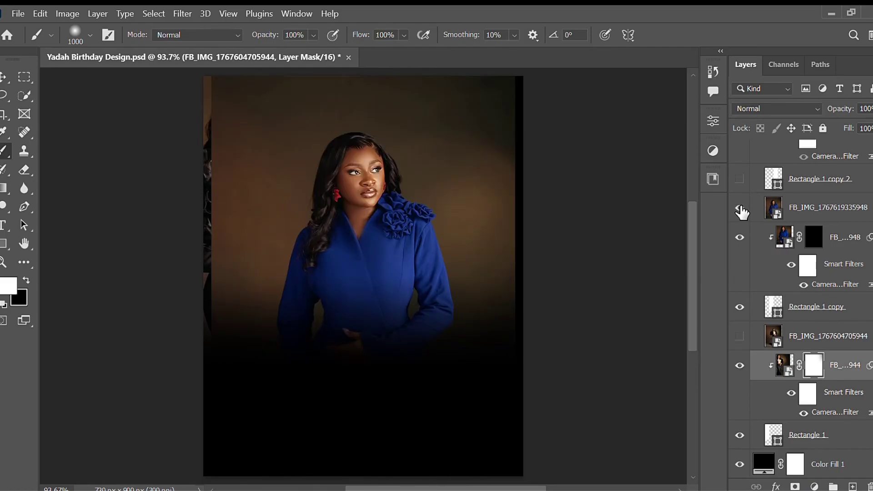
{"action": "left_click", "coordinate": [740, 208]}
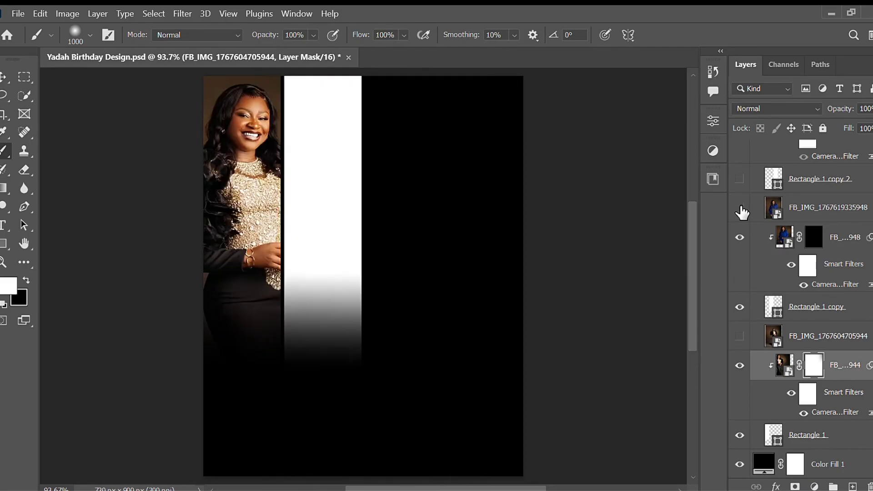
{"action": "left_click", "coordinate": [814, 237]}
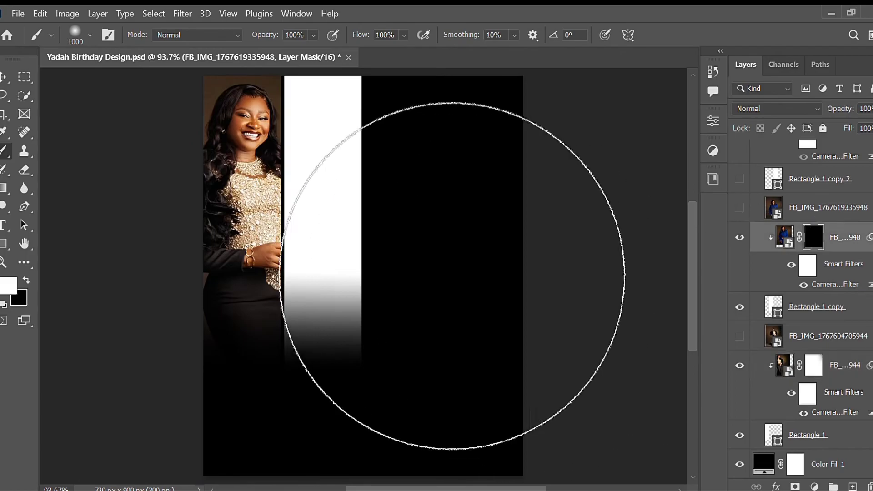
{"action": "mouse_move", "coordinate": [461, 490]}
{"action": "left_mouse_down"}
{"action": "mouse_move", "coordinate": [448, 332]}
{"action": "mouse_move", "coordinate": [438, 322]}
{"action": "mouse_move", "coordinate": [410, 490]}
{"action": "mouse_move", "coordinate": [498, 405]}
{"action": "mouse_move", "coordinate": [507, 410]}
{"action": "mouse_move", "coordinate": [281, 339]}
{"action": "mouse_move", "coordinate": [278, 347]}
{"action": "mouse_move", "coordinate": [623, 395]}
{"action": "left_mouse_up"}
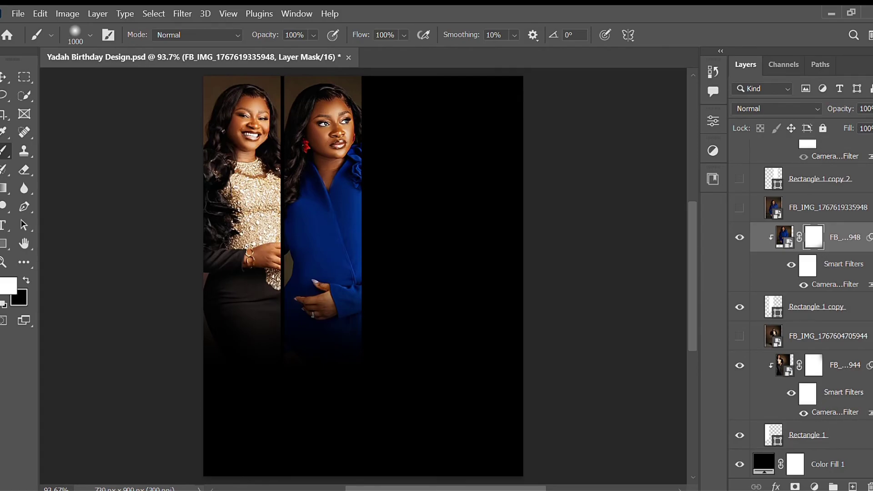
{"action": "scroll", "coordinate": [825, 365], "scroll_direction": "up", "scroll_amount": 5}
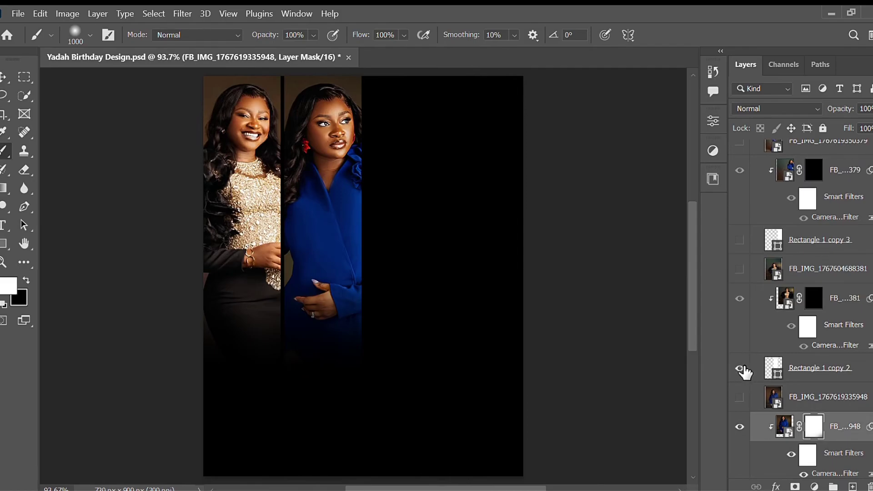
{"action": "left_click", "coordinate": [740, 368]}
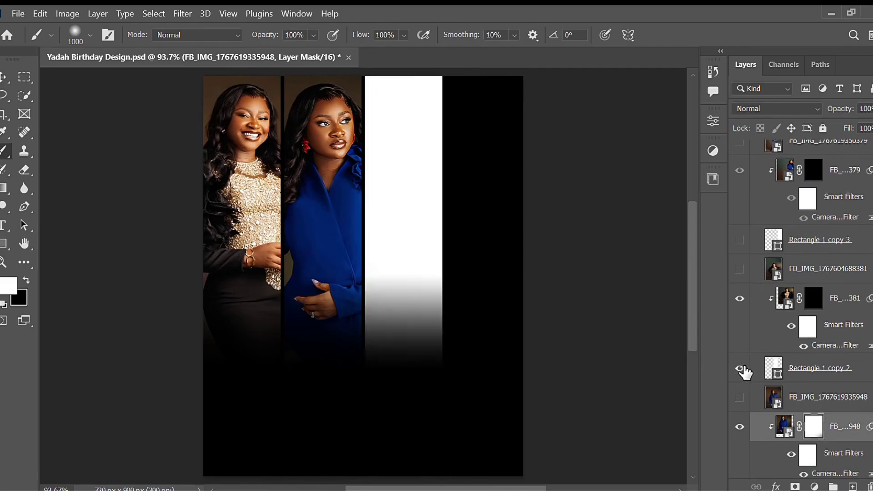
{"action": "left_click", "coordinate": [741, 270]}
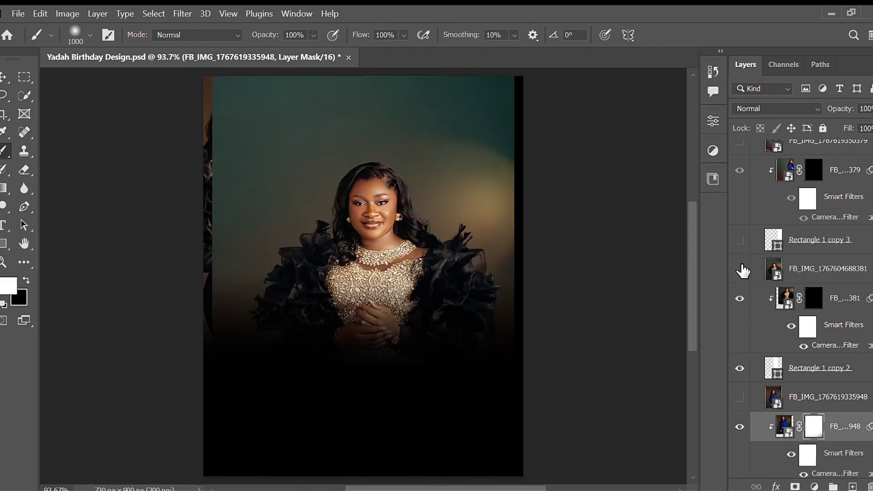
{"action": "left_click", "coordinate": [741, 270]}
{"action": "left_click", "coordinate": [814, 299]}
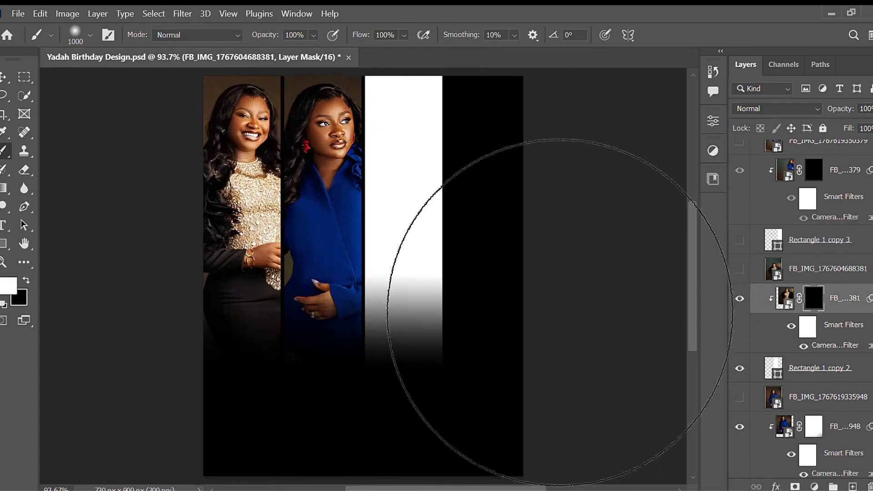
{"action": "mouse_move", "coordinate": [561, 355]}
{"action": "left_mouse_down"}
{"action": "mouse_move", "coordinate": [661, 490]}
{"action": "mouse_move", "coordinate": [456, 432]}
{"action": "mouse_move", "coordinate": [361, 392]}
{"action": "left_mouse_up"}
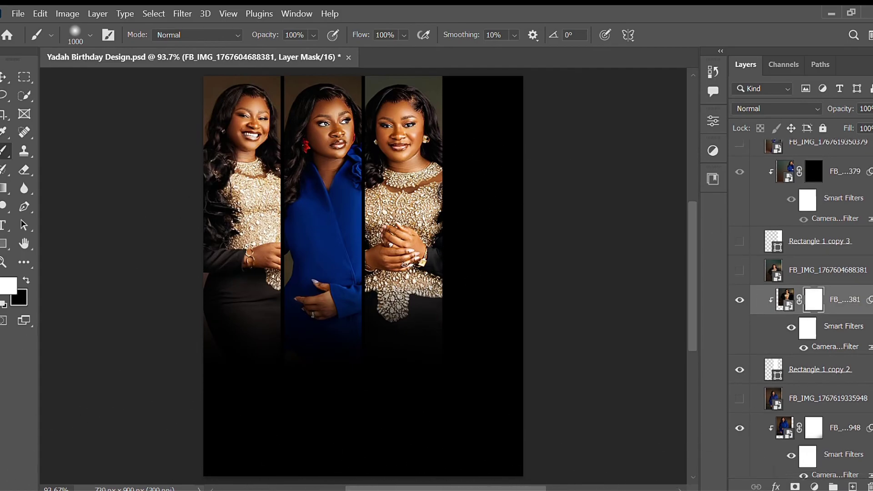
{"action": "scroll", "coordinate": [801, 310], "scroll_direction": "up", "scroll_amount": 1}
{"action": "left_click", "coordinate": [740, 281]}
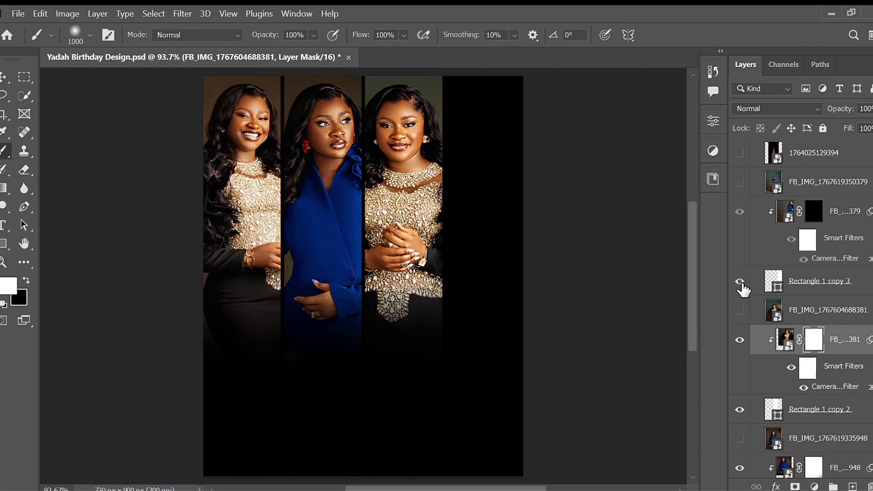
{"action": "left_click", "coordinate": [740, 182]}
{"action": "left_click", "coordinate": [740, 183]}
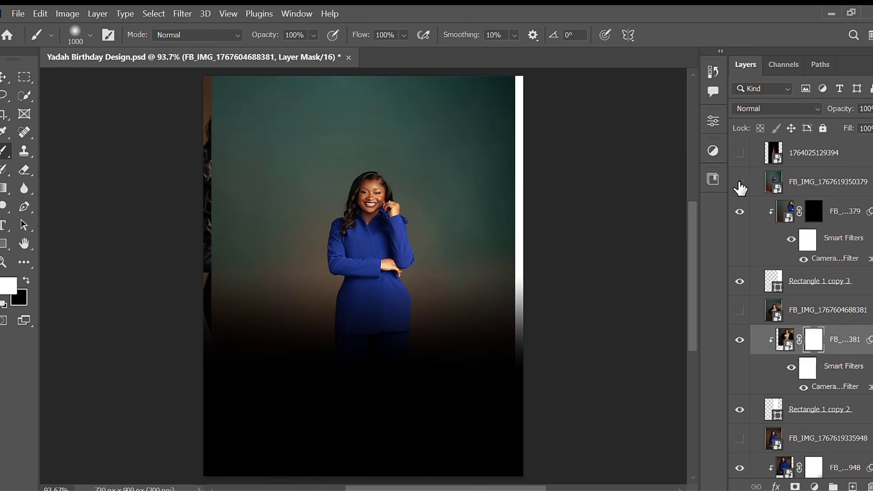
{"action": "left_click", "coordinate": [816, 212]}
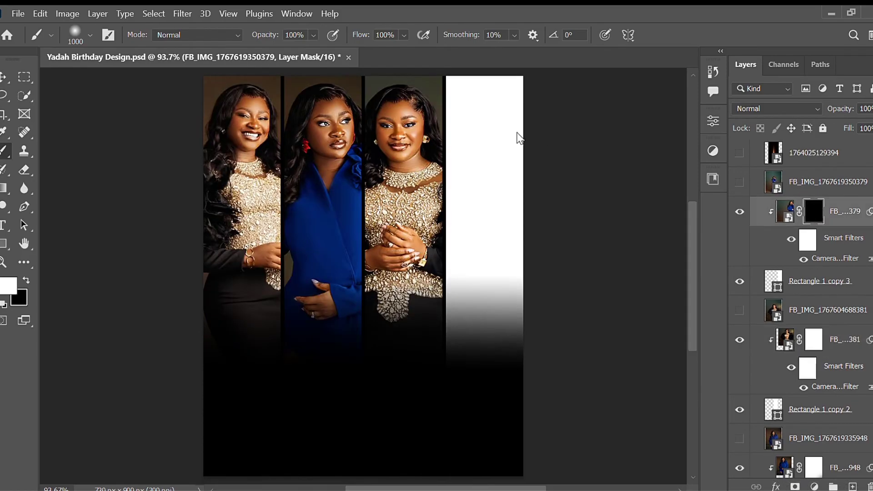
{"action": "left_click_drag", "start_coordinate": [468, 381], "coordinate": [521, 375]}
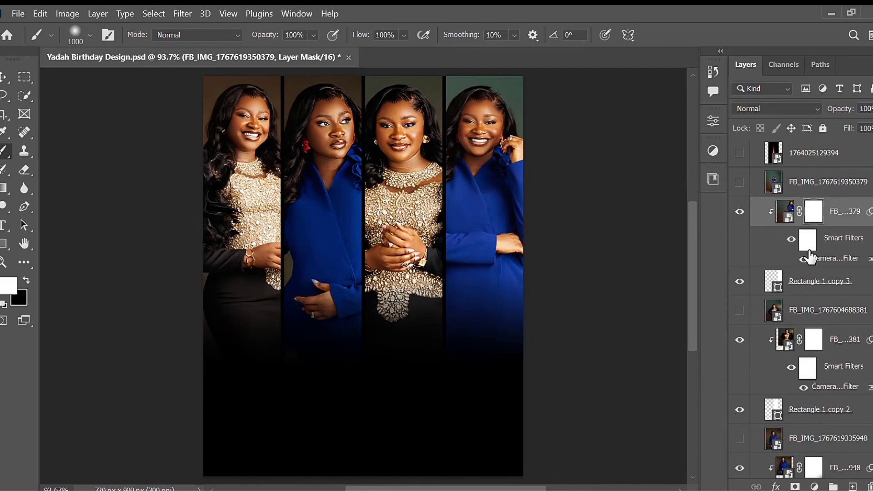
{"action": "left_click_drag", "start_coordinate": [810, 257], "coordinate": [768, 272]}
{"action": "left_click_drag", "start_coordinate": [769, 272], "coordinate": [862, 293]}
{"action": "scroll", "coordinate": [852, 234], "scroll_direction": "up", "scroll_amount": 4}
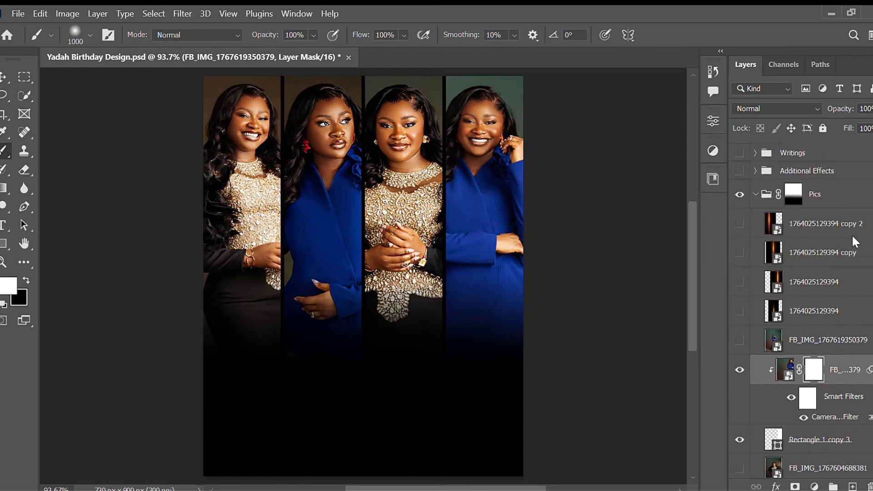
{"action": "left_click", "coordinate": [740, 309]}
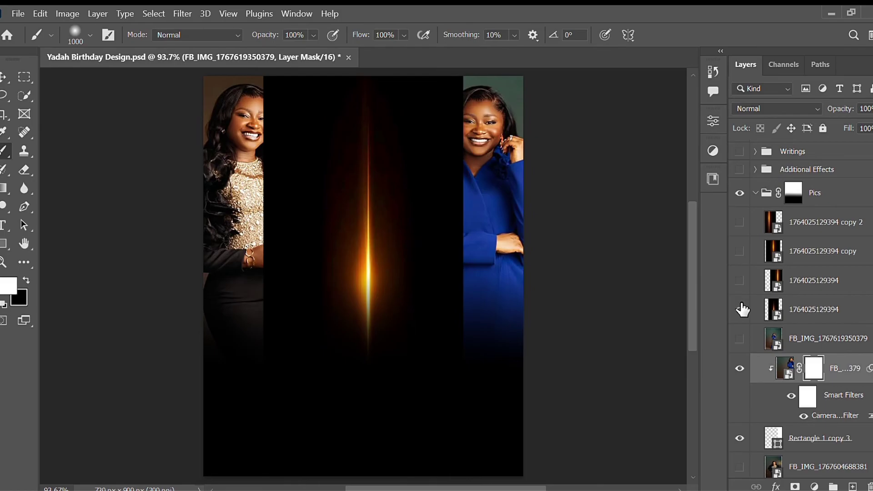
{"action": "left_click", "coordinate": [740, 309]}
{"action": "left_click", "coordinate": [741, 281]}
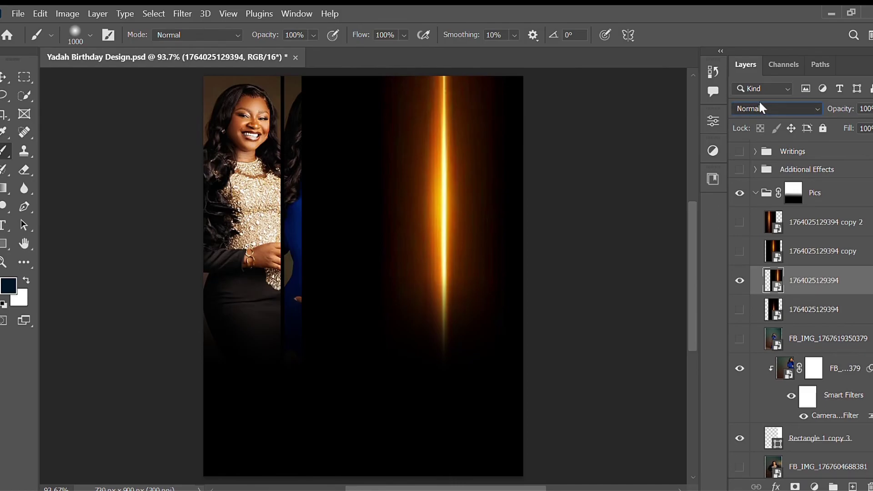
{"action": "key", "text": "Down"}
{"action": "key", "text": "Down"}
{"action": "key", "text": "Down"}
{"action": "key", "text": "Down"}
{"action": "key", "text": "Down"}
{"action": "key", "text": "Down"}
{"action": "key", "text": "Down"}
{"action": "key", "text": "Down"}
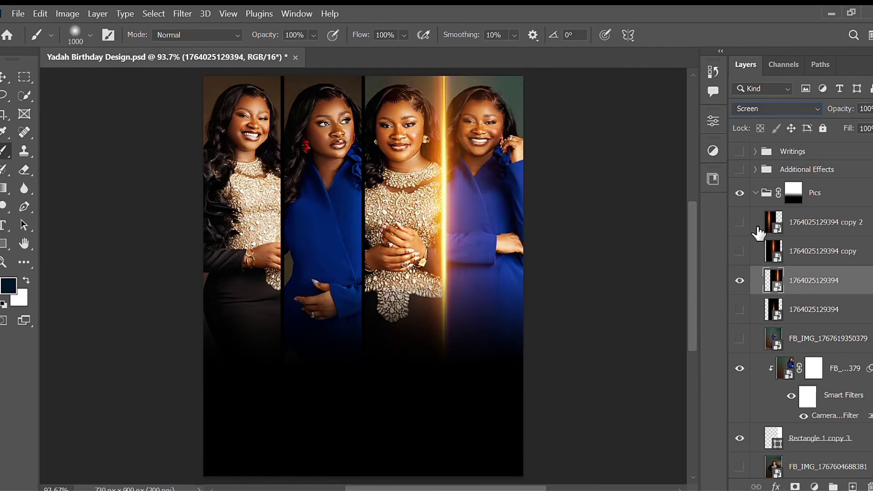
{"action": "left_click", "coordinate": [741, 251]}
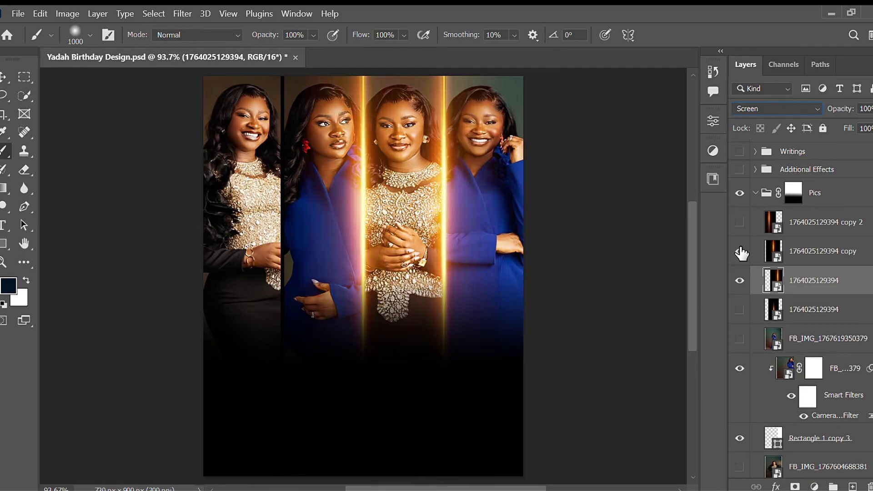
{"action": "left_click", "coordinate": [742, 222]}
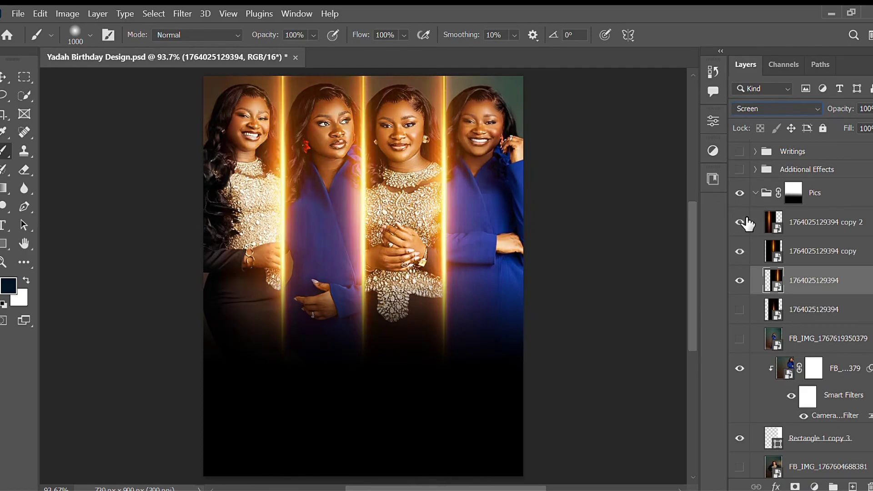
{"action": "left_click", "coordinate": [760, 193]}
{"action": "left_click", "coordinate": [756, 193]}
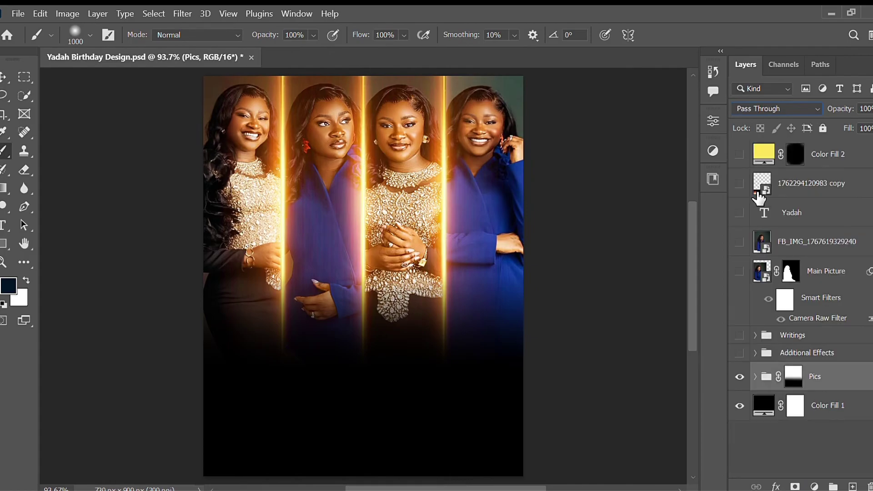
Step: Delete the Pics group's layer mask and add a new blank white mask to the group
{"action": "left_click", "coordinate": [794, 377]}
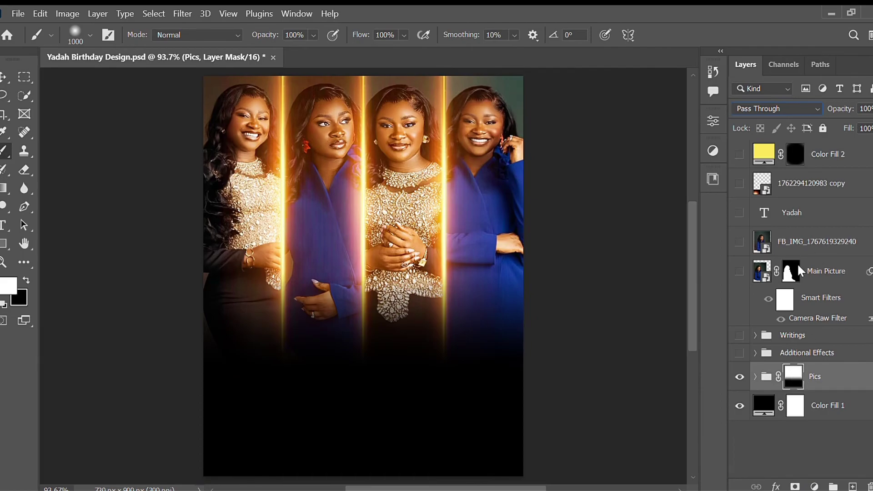
{"action": "key", "text": "Delete"}
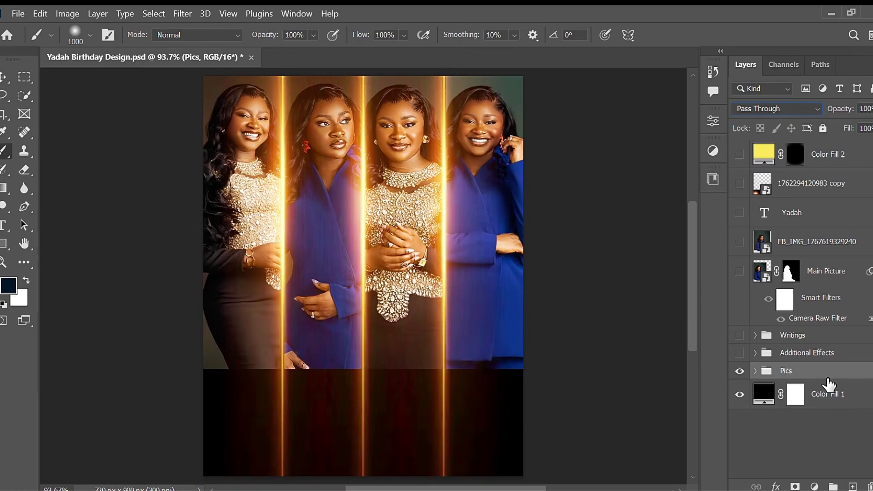
{"action": "left_click", "coordinate": [795, 487]}
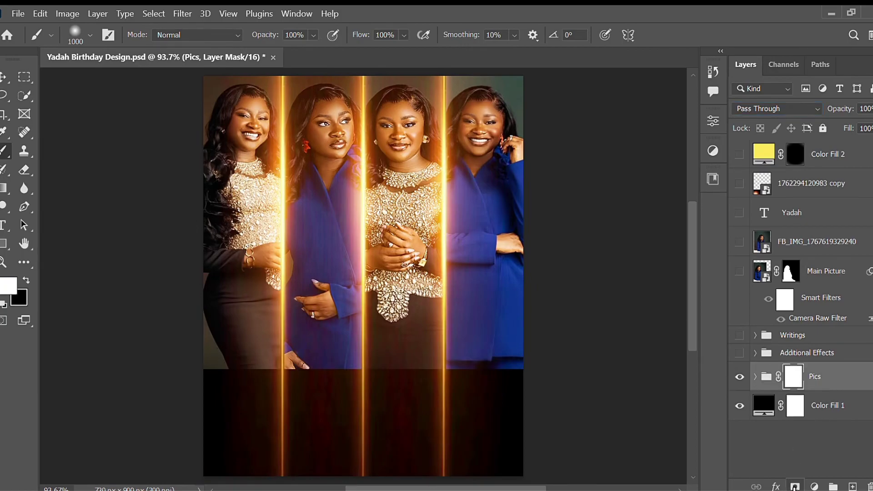
Step: Try fading the portraits' lower part with white-to-black linear gradients on the Pics group's mask, and undo the mask changes
{"action": "key", "text": "g"}
{"action": "left_click_drag", "start_coordinate": [369, 209], "coordinate": [369, 472]}
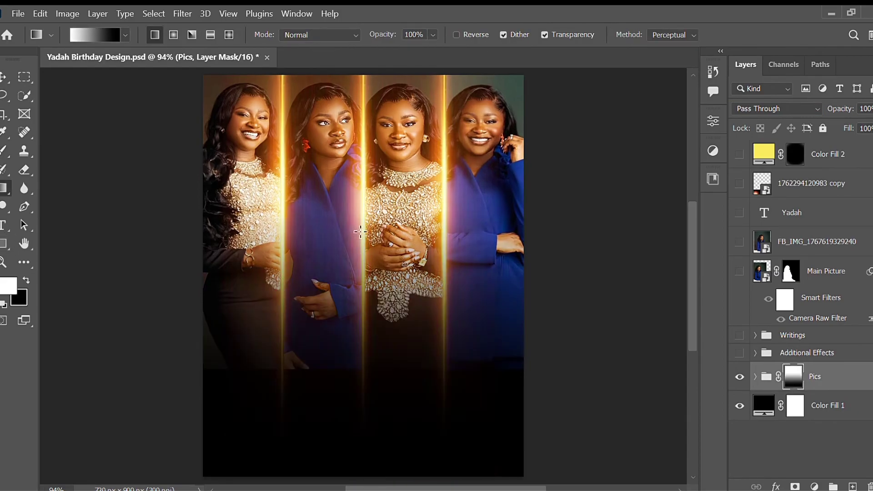
{"action": "left_click_drag", "start_coordinate": [368, 158], "coordinate": [359, 331]}
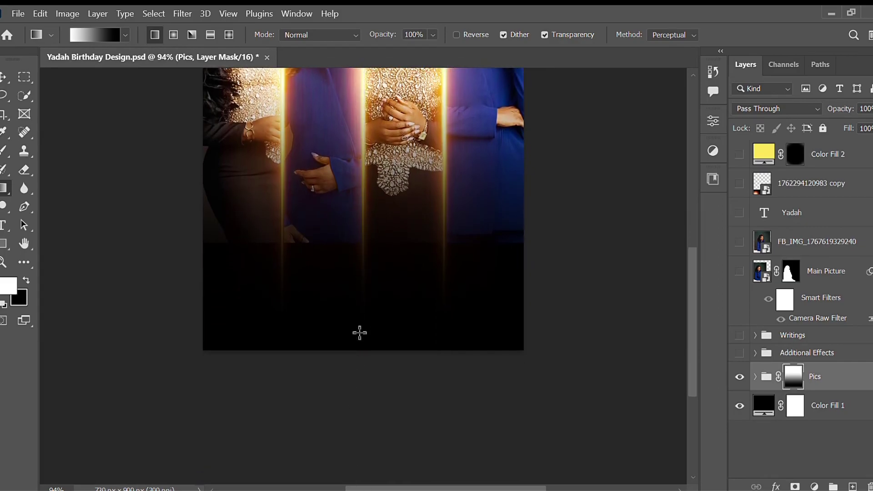
{"action": "scroll", "coordinate": [610, 299], "scroll_direction": "up", "scroll_amount": 3}
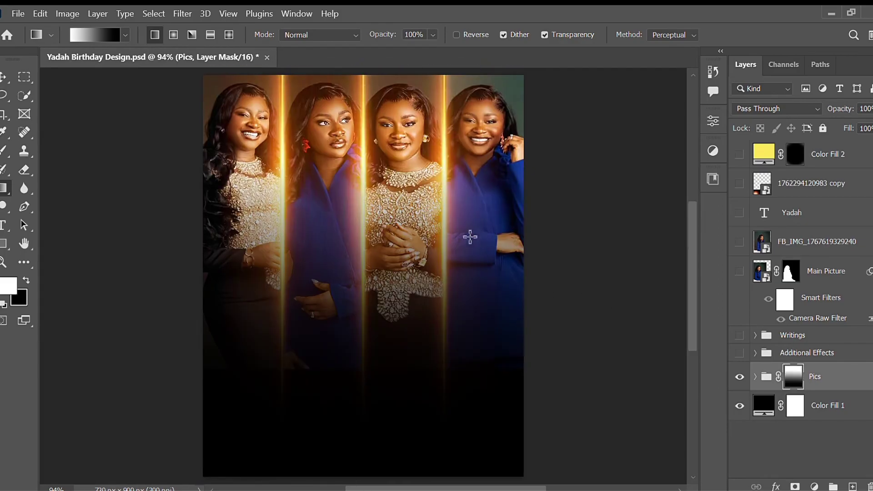
{"action": "left_click_drag", "start_coordinate": [368, 166], "coordinate": [369, 467]}
{"action": "left_click_drag", "start_coordinate": [366, 127], "coordinate": [355, 398]}
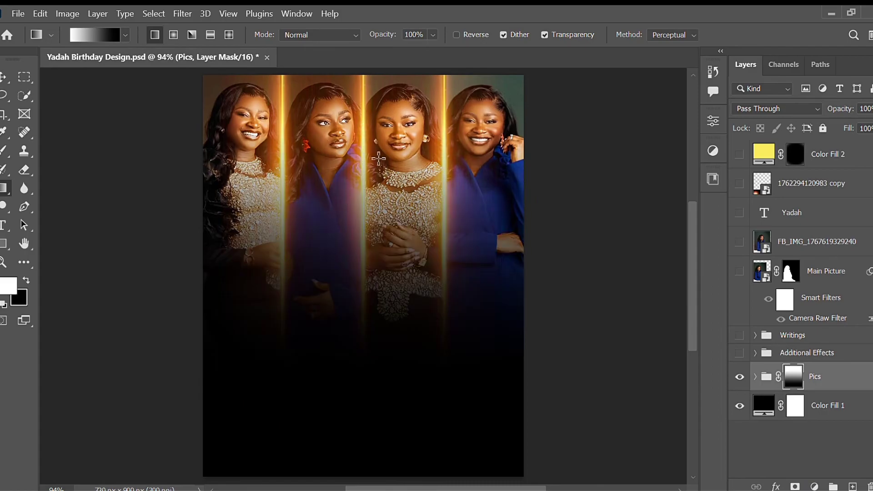
{"action": "key", "text": "ctrl+z"}
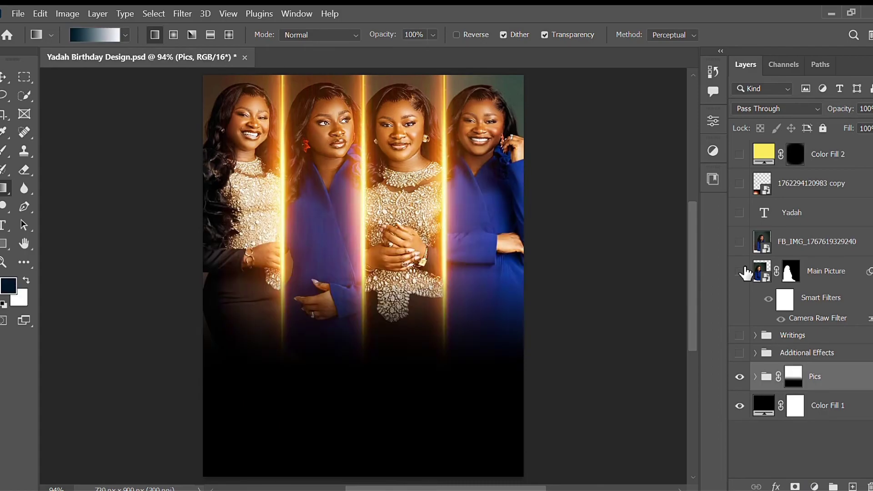
Step: Expand the Additional Effects group and show the Main Picture layer
{"action": "left_click", "coordinate": [757, 352]}
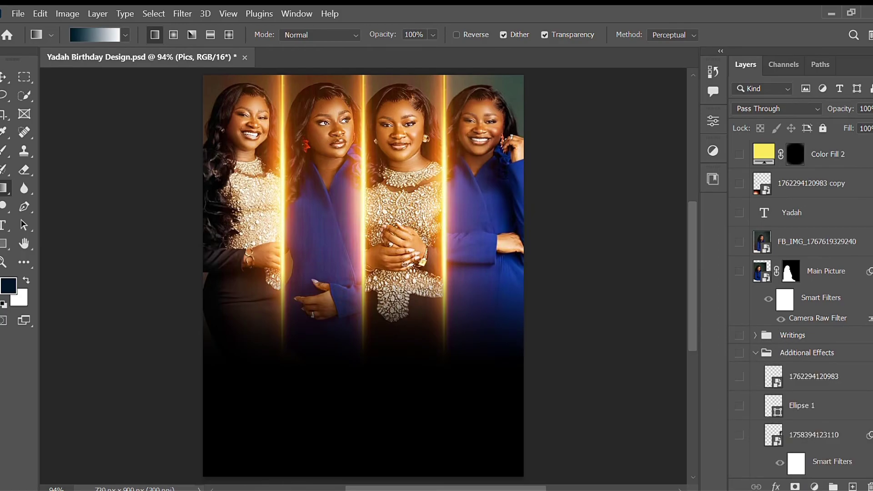
{"action": "scroll", "coordinate": [801, 309], "scroll_direction": "down", "scroll_amount": 5}
{"action": "scroll", "coordinate": [801, 309], "scroll_direction": "up", "scroll_amount": 4}
{"action": "scroll", "coordinate": [801, 309], "scroll_direction": "up", "scroll_amount": 2}
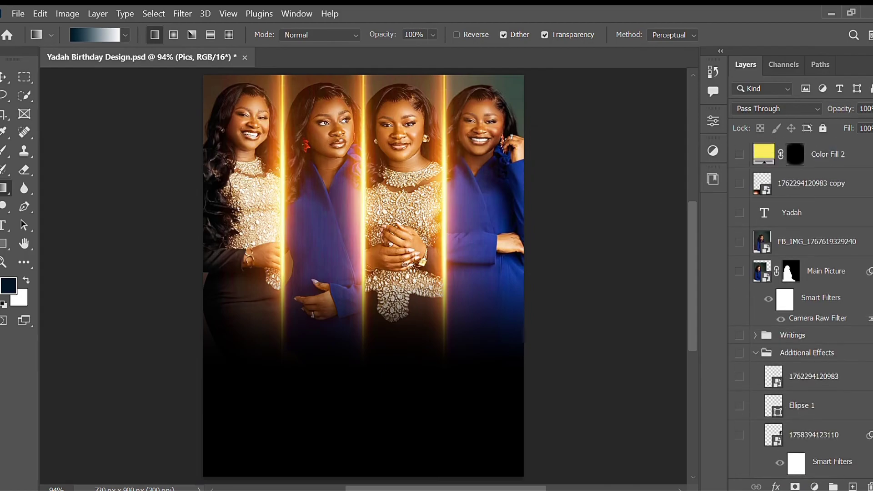
{"action": "left_click", "coordinate": [740, 273]}
{"action": "scroll", "coordinate": [836, 408], "scroll_direction": "down", "scroll_amount": 5}
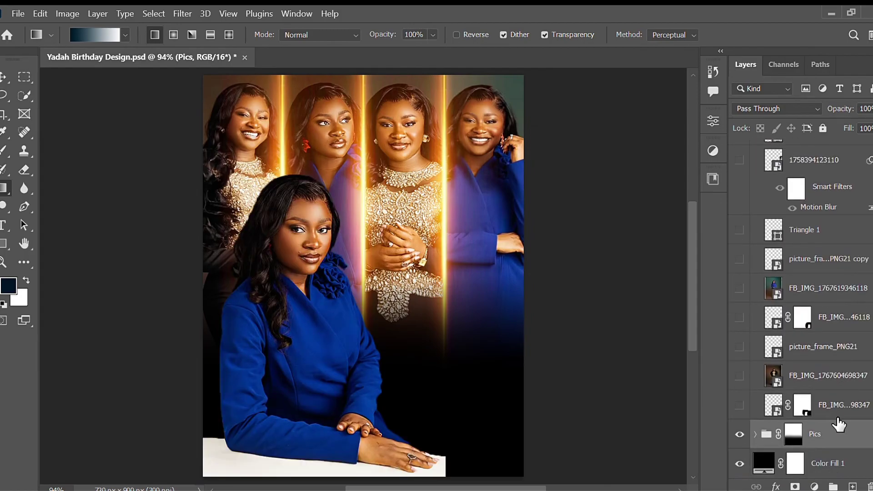
{"action": "left_click", "coordinate": [740, 375]}
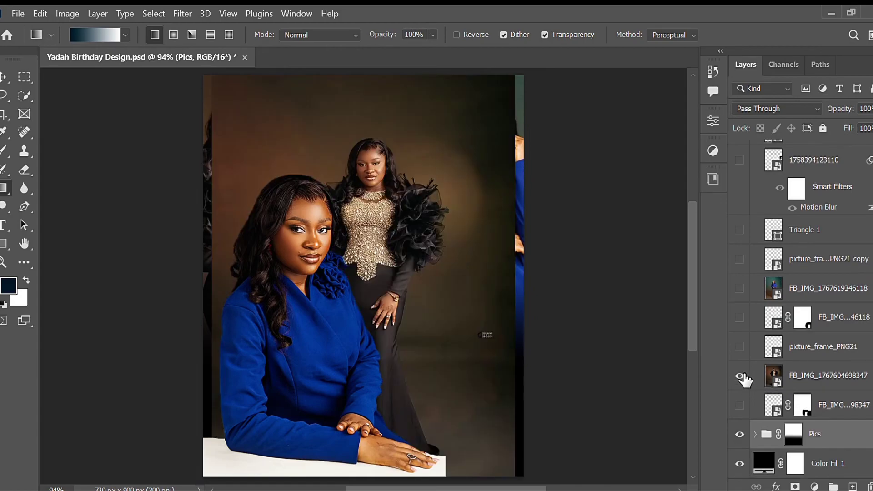
{"action": "left_click", "coordinate": [740, 376]}
{"action": "left_click", "coordinate": [740, 405]}
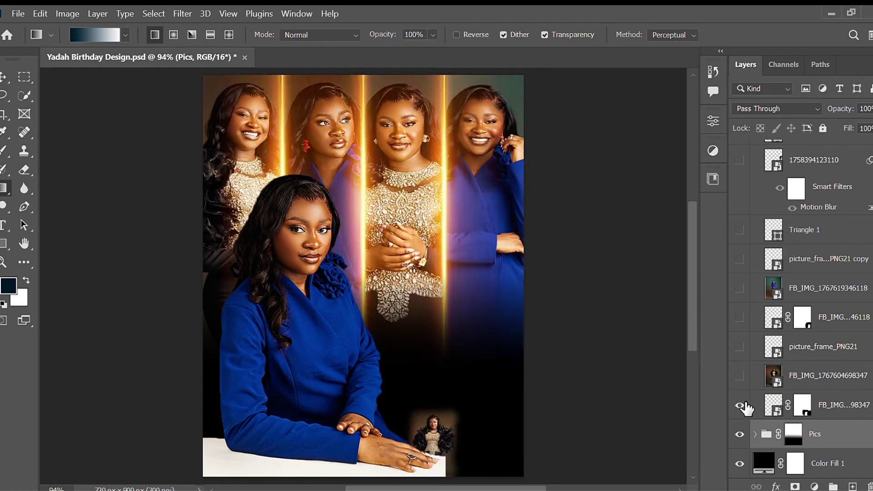
{"action": "left_click", "coordinate": [802, 408], "text": "shift"}
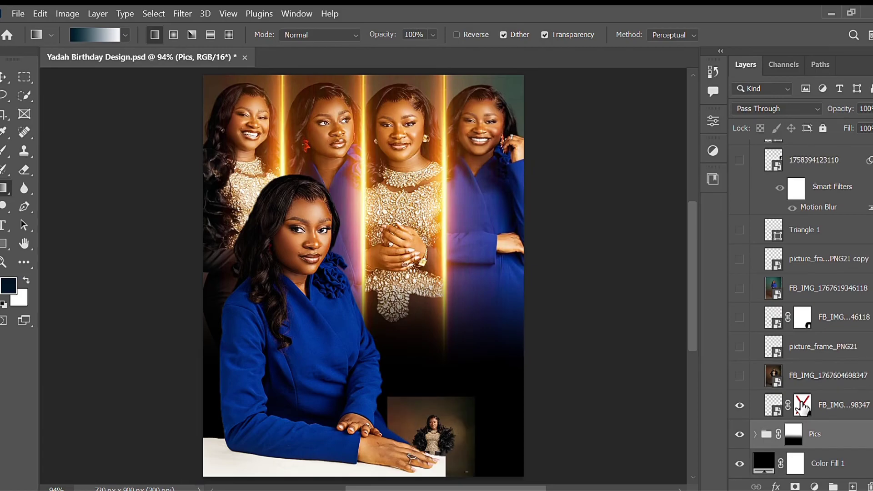
{"action": "left_click", "coordinate": [802, 408], "text": "shift"}
{"action": "left_click", "coordinate": [740, 348]}
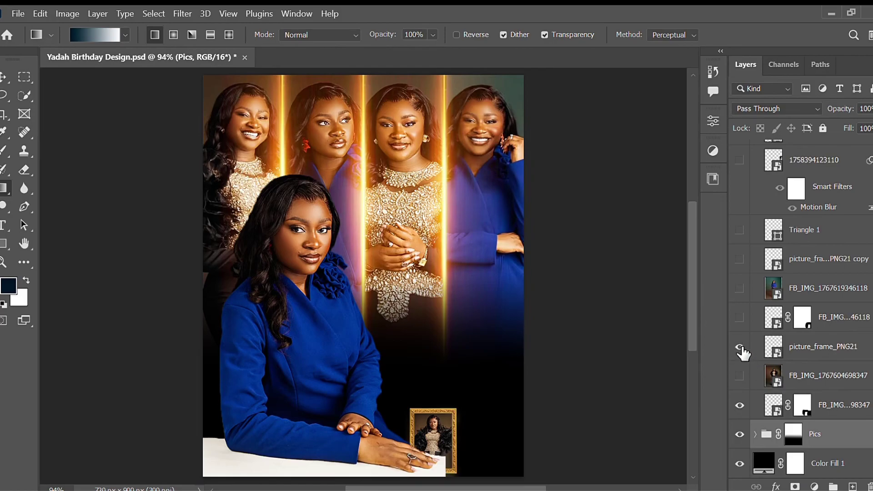
{"action": "left_click", "coordinate": [740, 288]}
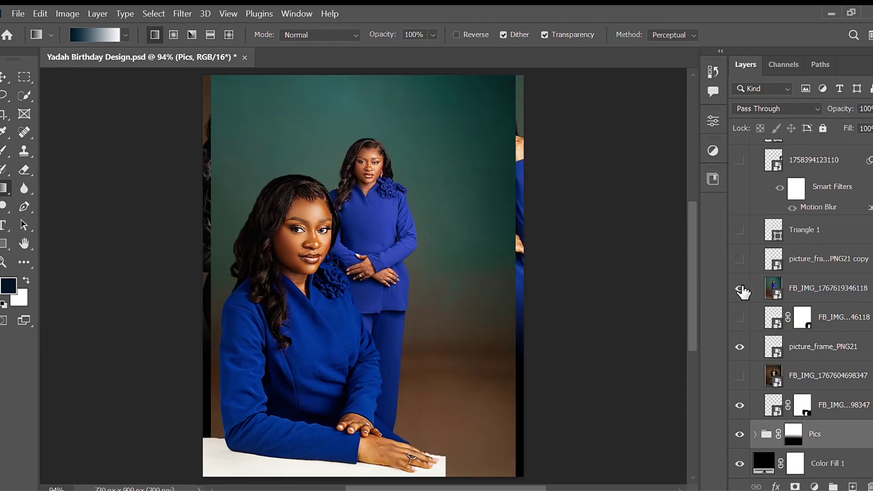
{"action": "left_click", "coordinate": [741, 289]}
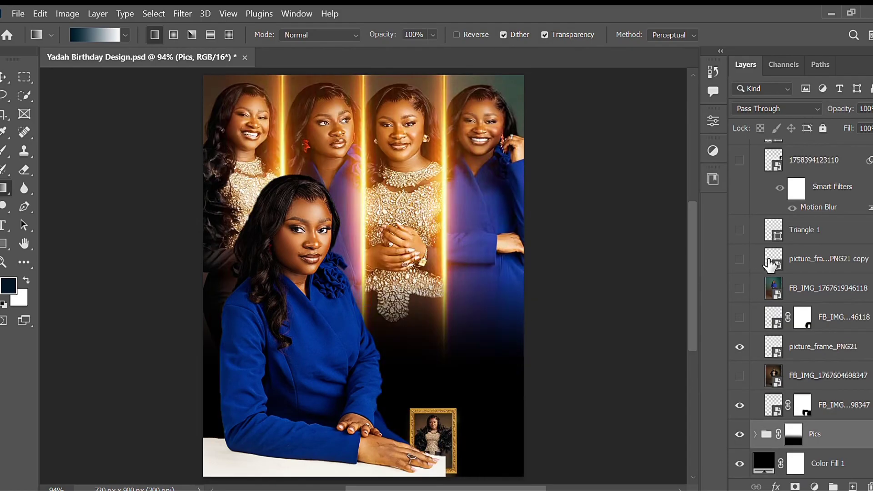
{"action": "left_click", "coordinate": [741, 317]}
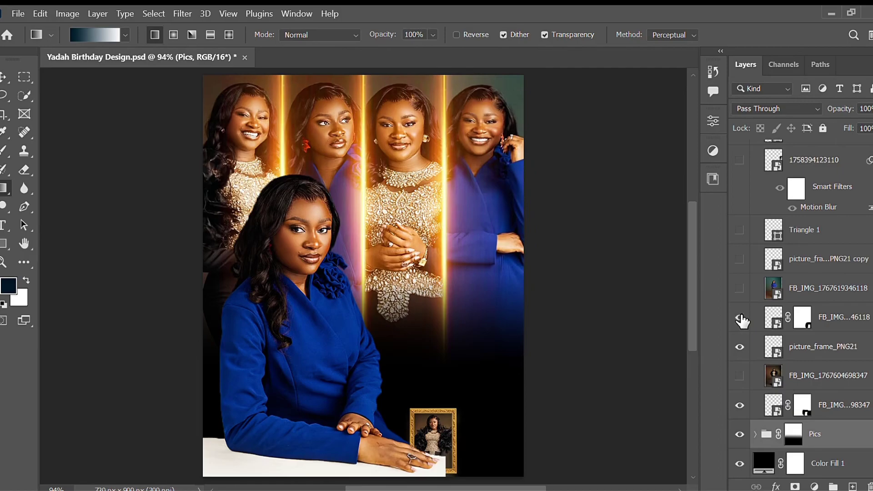
{"action": "left_click", "coordinate": [809, 324], "text": "shift"}
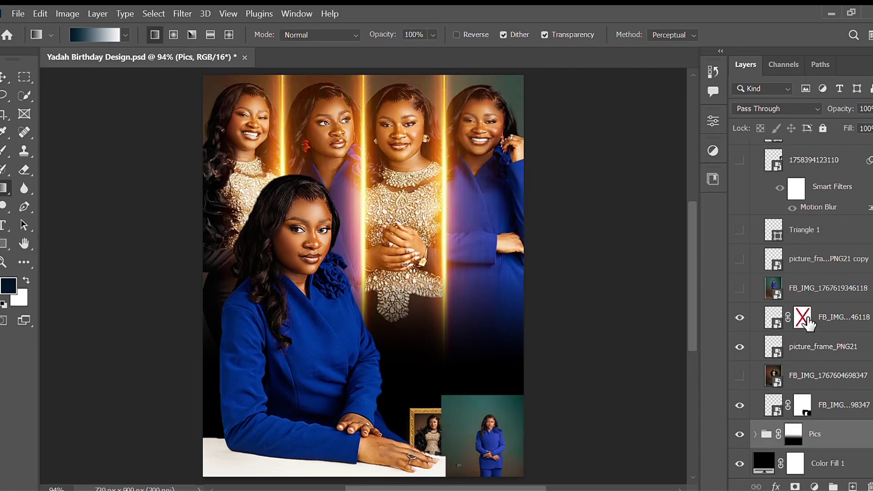
{"action": "left_click", "coordinate": [809, 324], "text": "shift"}
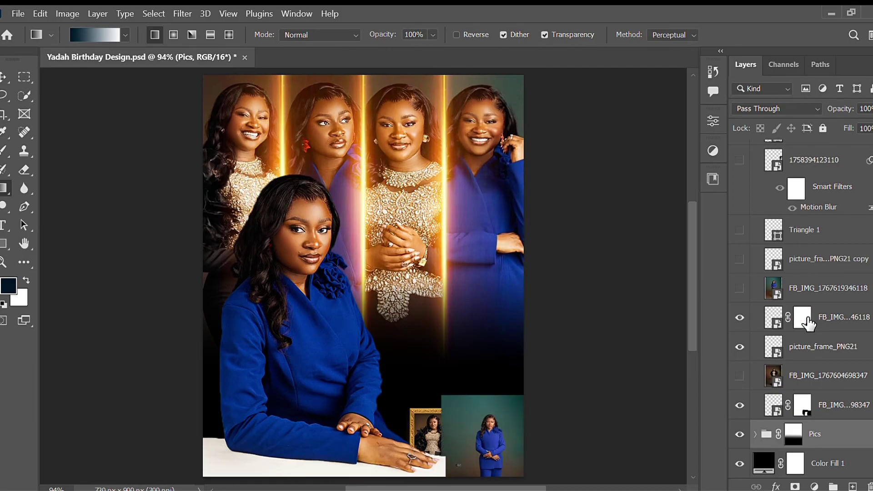
{"action": "left_click", "coordinate": [741, 259]}
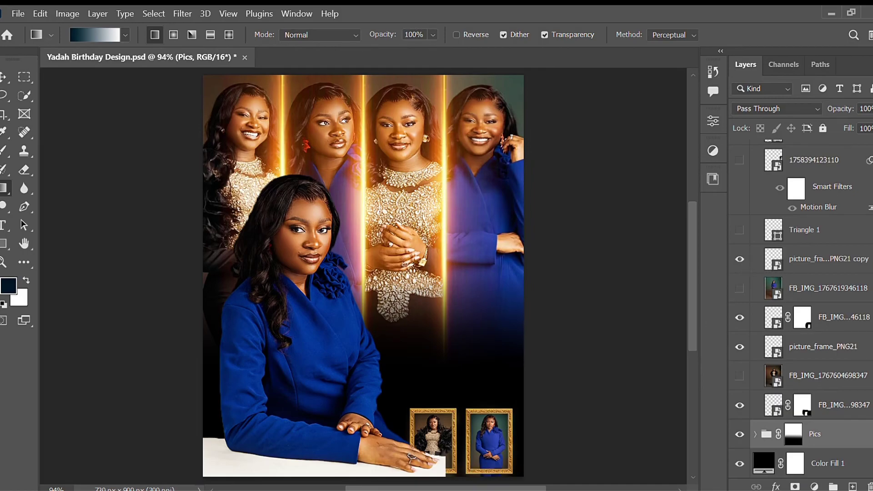
{"action": "scroll", "coordinate": [801, 309], "scroll_direction": "up", "scroll_amount": 1}
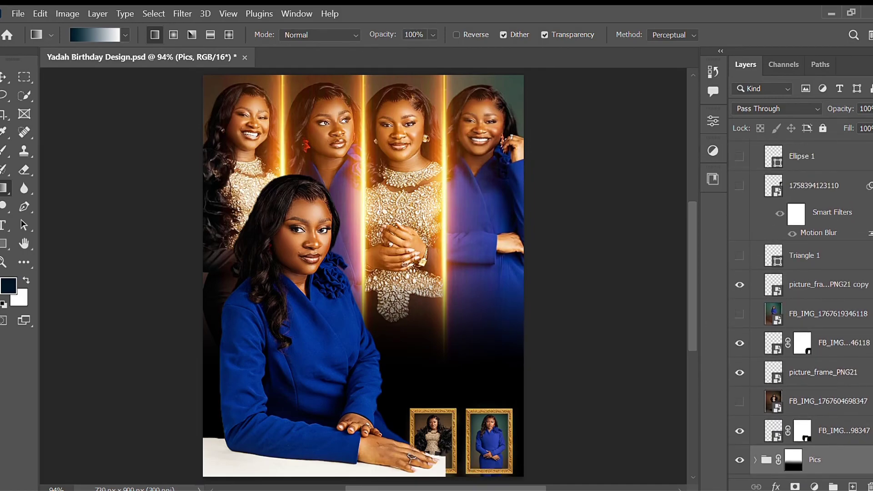
{"action": "key", "text": "ctrl+plus"}
{"action": "key", "text": "ctrl+plus"}
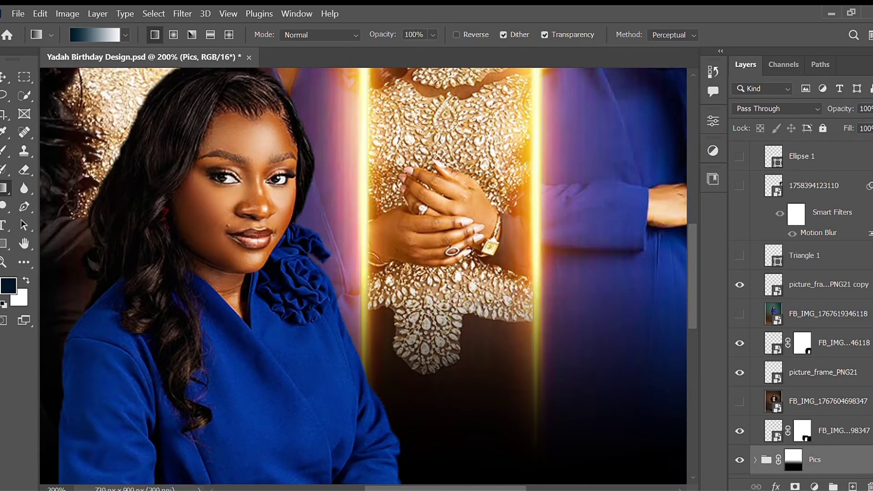
{"action": "left_click_drag", "start_coordinate": [687, 271], "coordinate": [685, 356]}
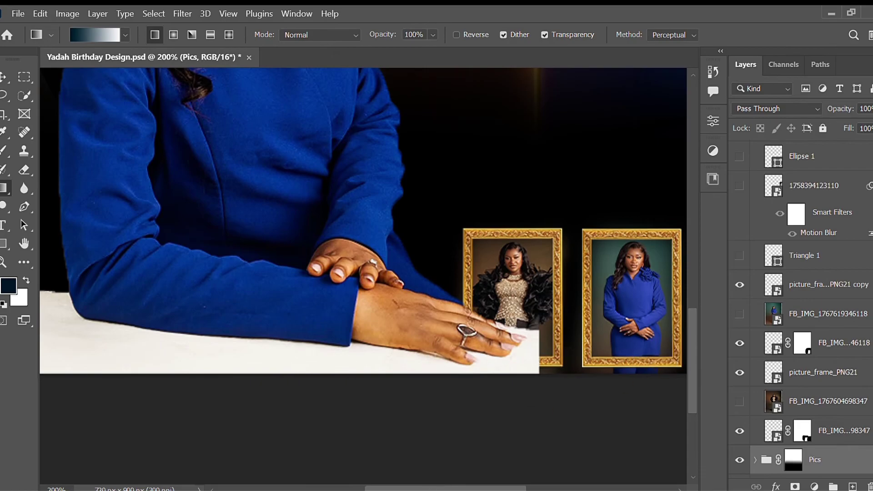
{"action": "left_click_drag", "start_coordinate": [416, 487], "coordinate": [437, 486]}
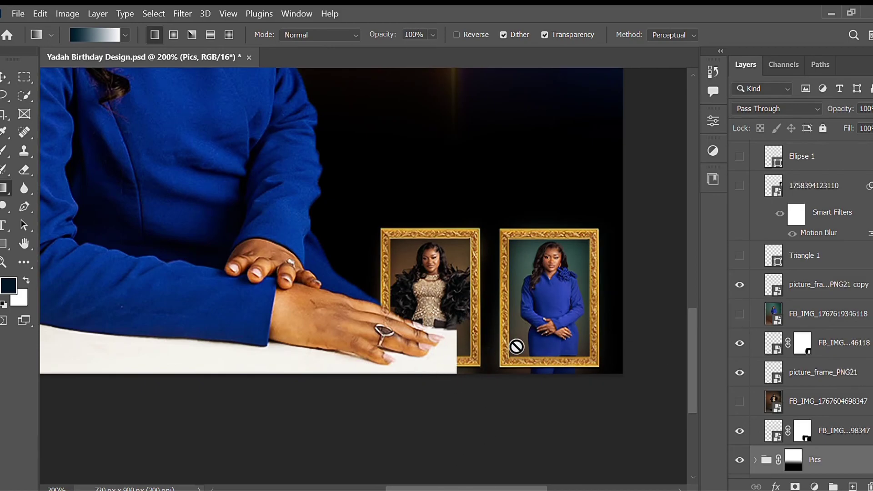
{"action": "key", "text": "ctrl+0"}
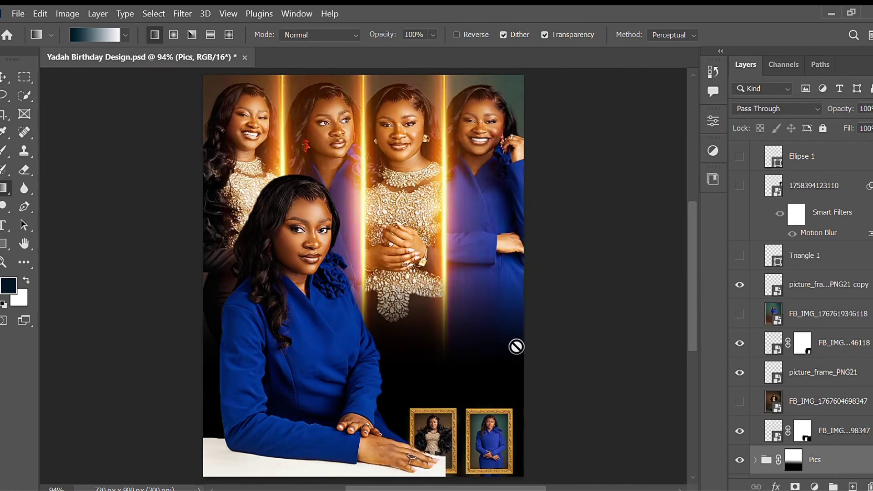
{"action": "left_click", "coordinate": [740, 256]}
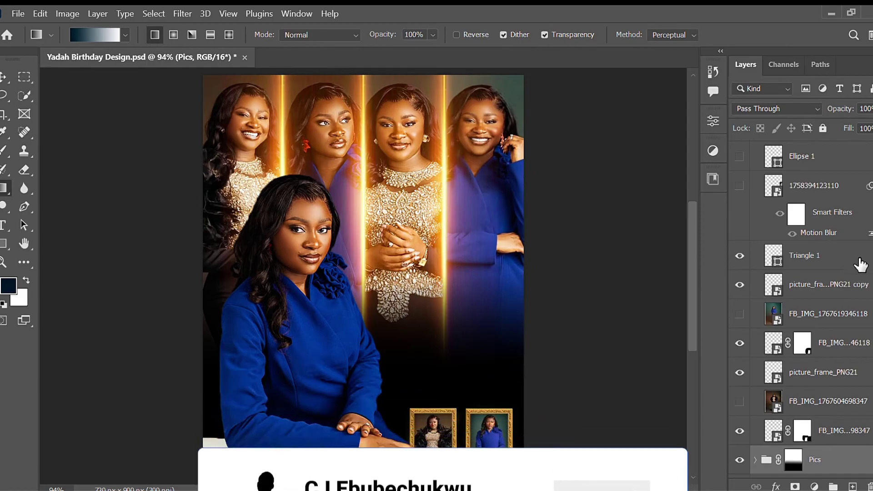
{"action": "scroll", "coordinate": [746, 255], "scroll_direction": "up", "scroll_amount": 3}
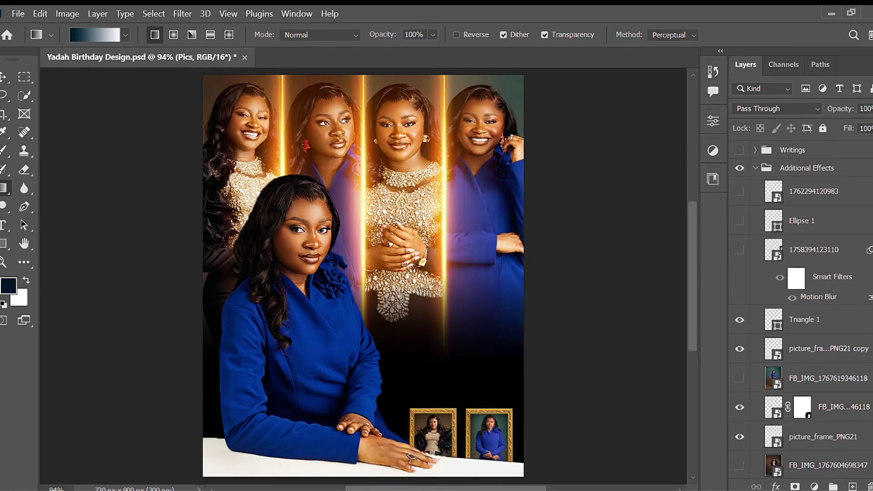
{"action": "left_click", "coordinate": [741, 250]}
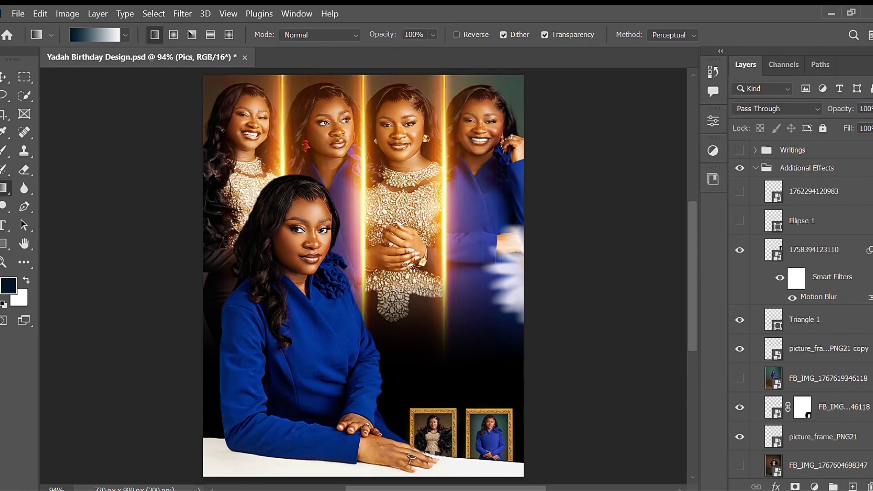
{"action": "scroll", "coordinate": [800, 310], "scroll_direction": "up", "scroll_amount": 2}
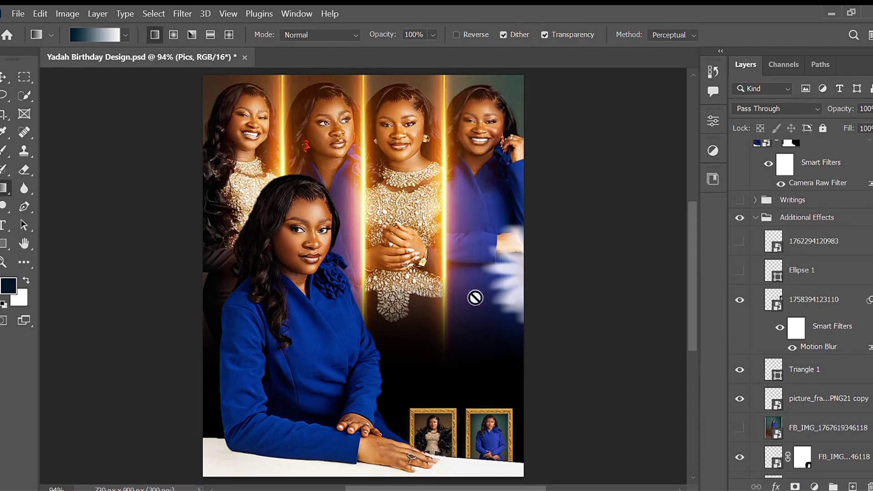
{"action": "left_click", "coordinate": [741, 270]}
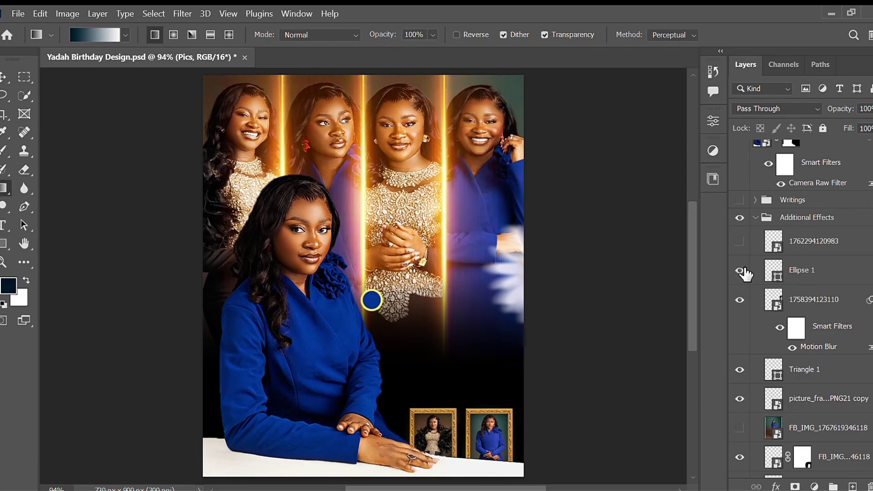
{"action": "left_click", "coordinate": [740, 271]}
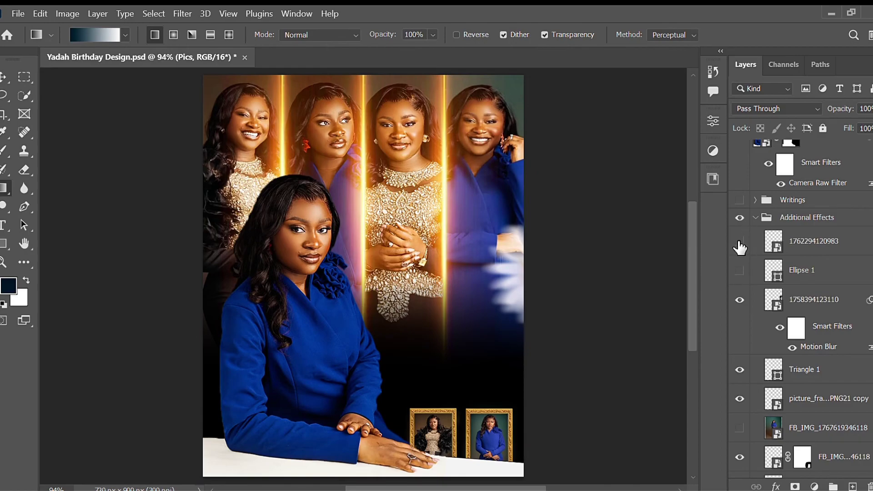
{"action": "left_click", "coordinate": [741, 246]}
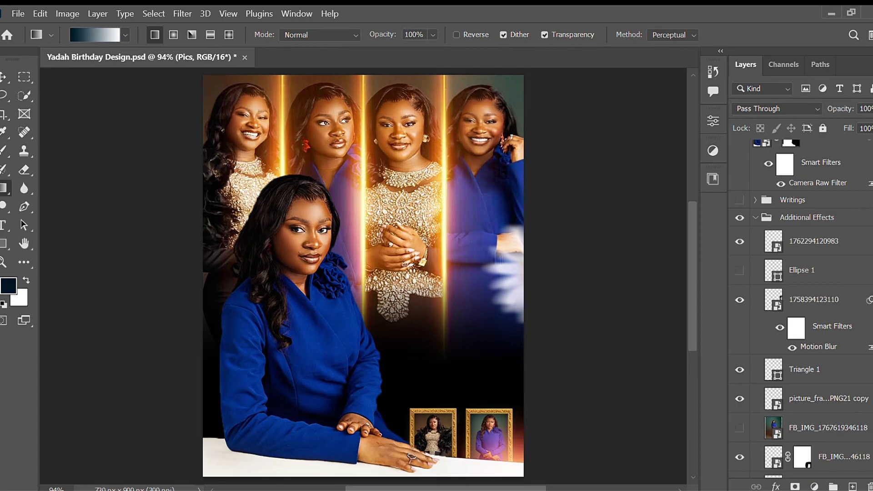
{"action": "scroll", "coordinate": [801, 296], "scroll_direction": "up", "scroll_amount": 3}
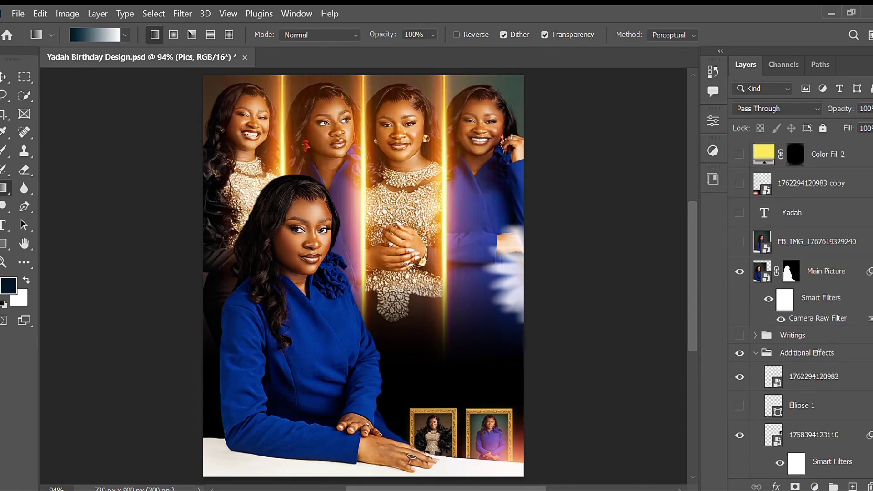
{"action": "left_click", "coordinate": [740, 183]}
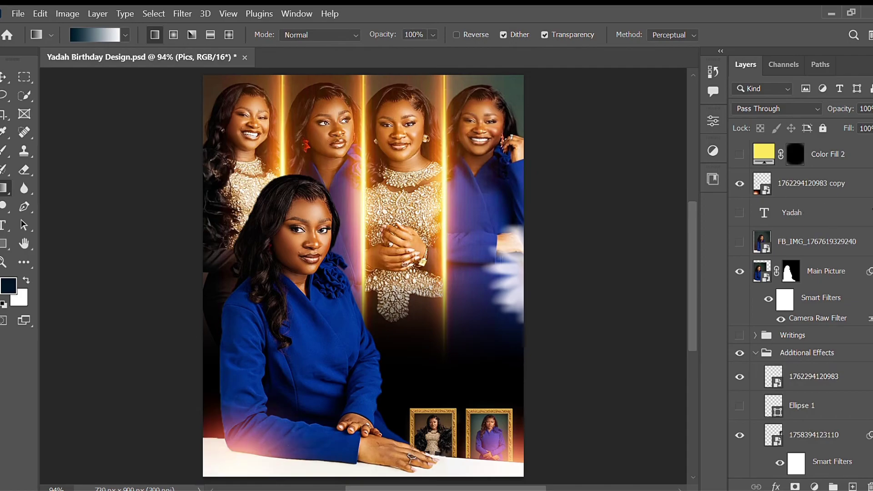
Step: Show the Ellipse 1 badge beside the main picture and collapse the Additional Effects group
{"action": "scroll", "coordinate": [801, 309], "scroll_direction": "down", "scroll_amount": 5}
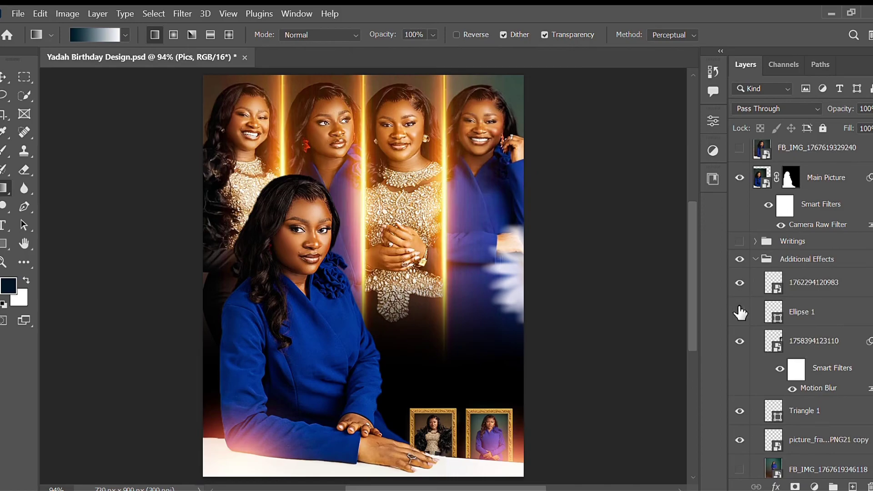
{"action": "left_click", "coordinate": [740, 313]}
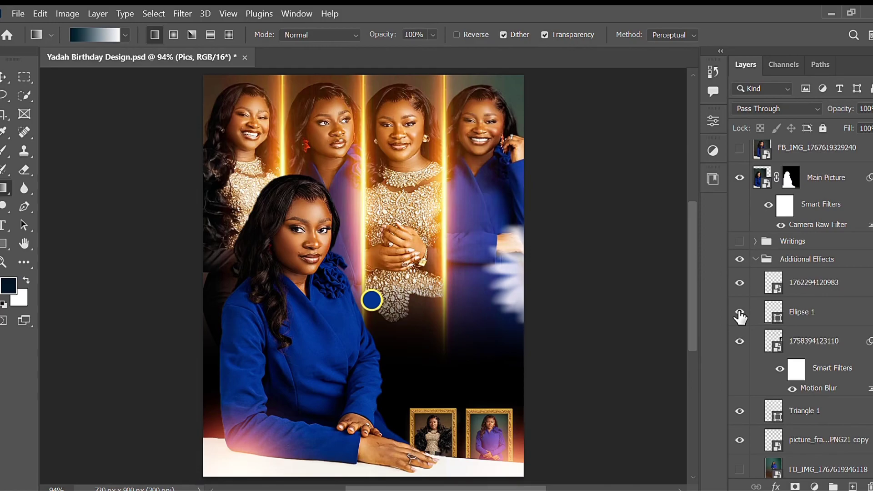
{"action": "left_click", "coordinate": [760, 259]}
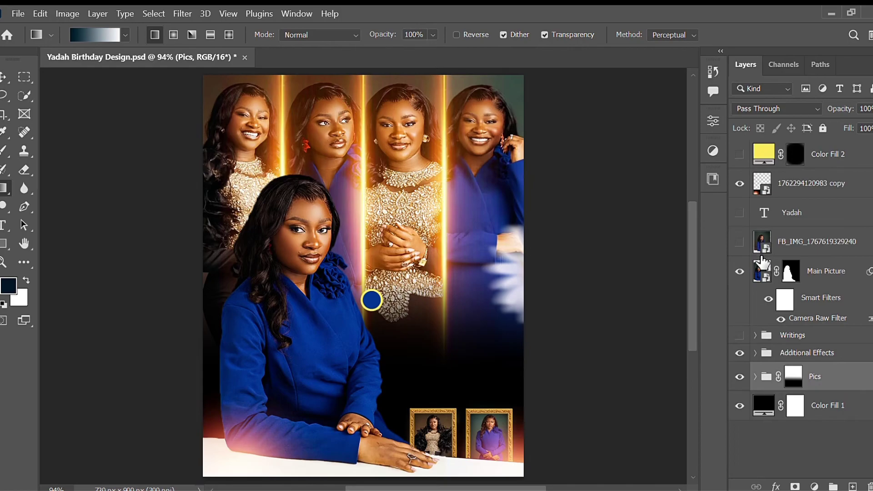
Step: Show the +1, designer credit, date and birthday message texts in the Writings group, collapse it, and show the large script name text
{"action": "left_click", "coordinate": [757, 335]}
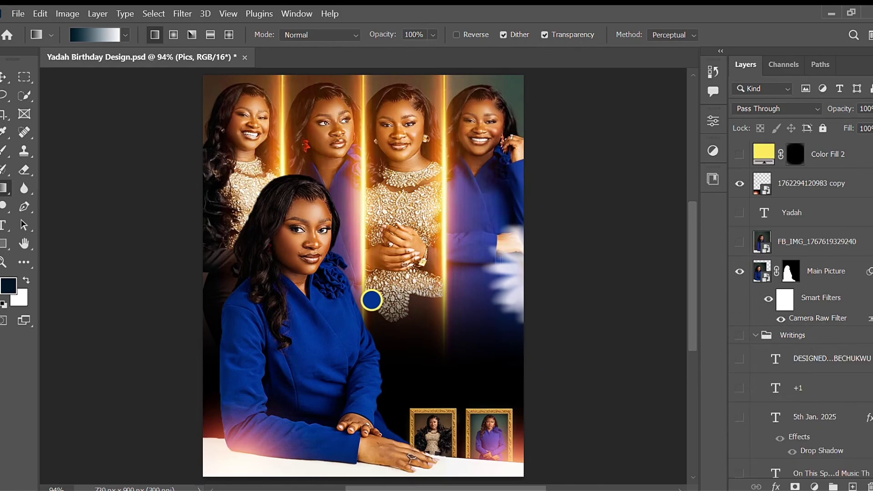
{"action": "scroll", "coordinate": [774, 309], "scroll_direction": "down", "scroll_amount": 3}
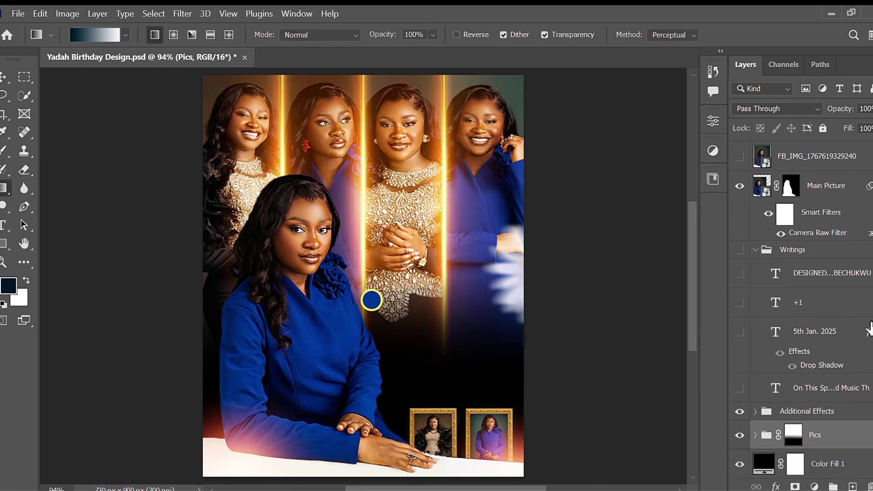
{"action": "left_click", "coordinate": [740, 303]}
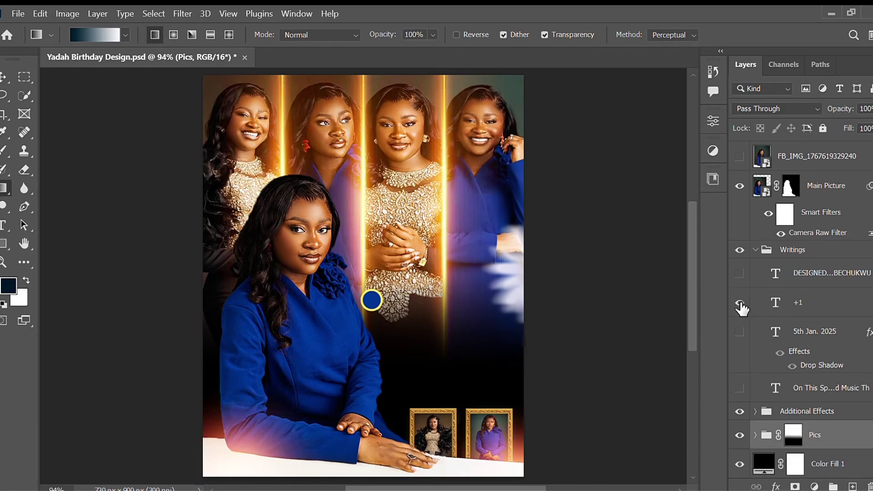
{"action": "left_click", "coordinate": [740, 274]}
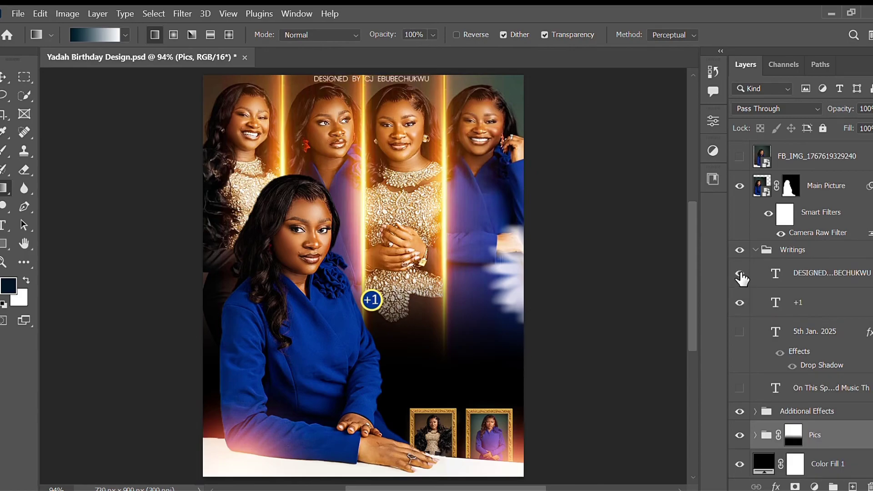
{"action": "left_click", "coordinate": [741, 332]}
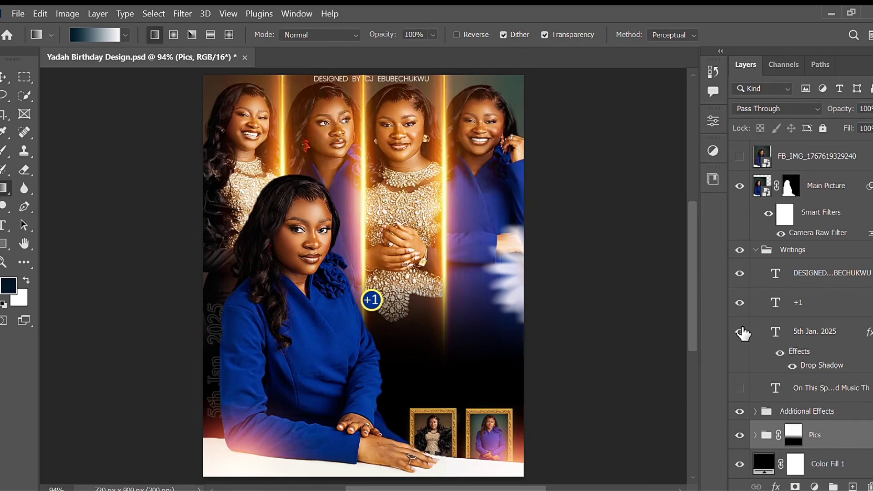
{"action": "left_click", "coordinate": [741, 389]}
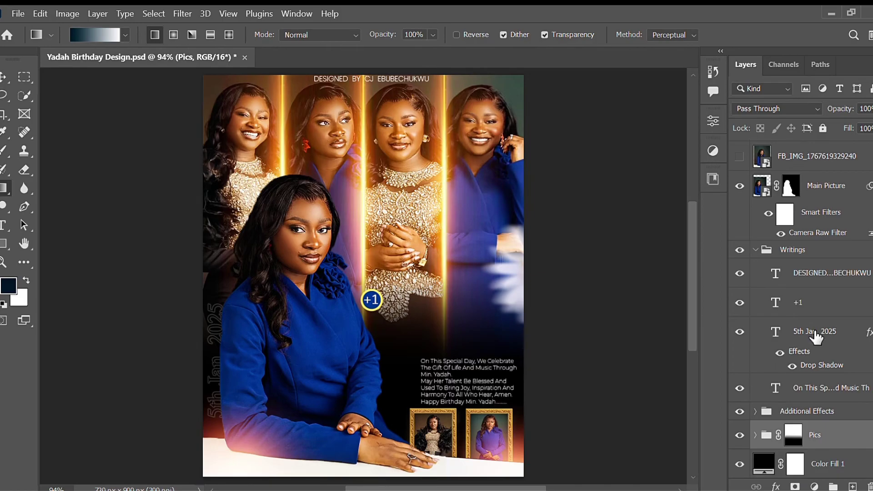
{"action": "left_click", "coordinate": [756, 250]}
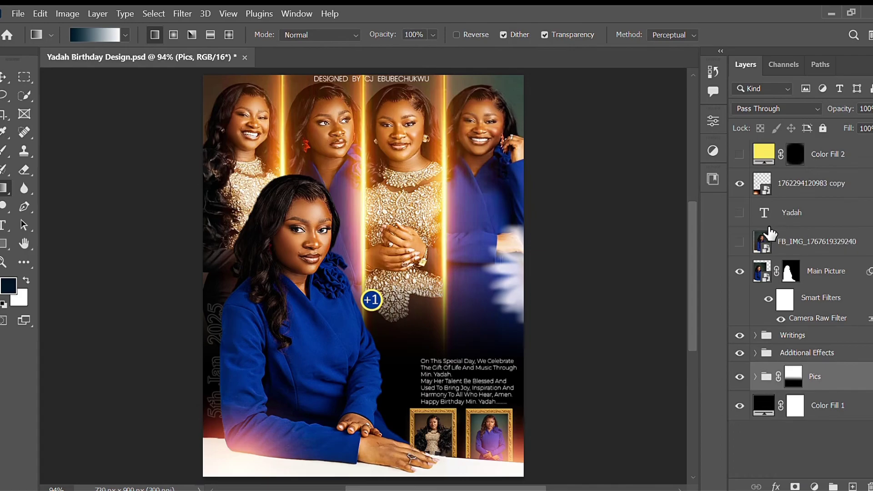
{"action": "left_click", "coordinate": [742, 214]}
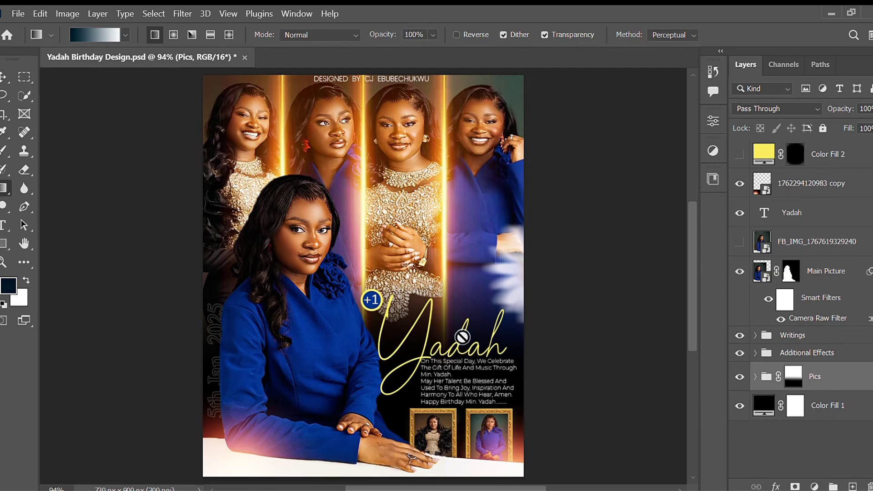
Step: Open the large script name text to check its font, undo the stray typing, and return to the Move tool
{"action": "left_click", "coordinate": [3, 226]}
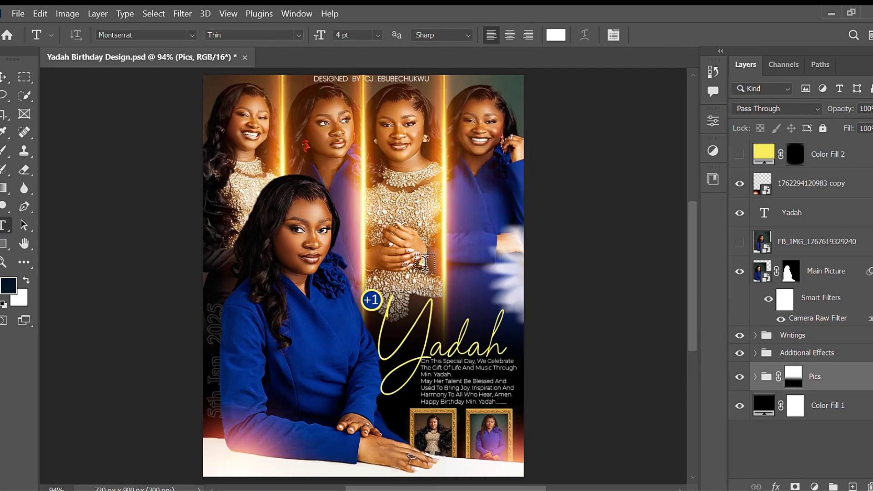
{"action": "left_click", "coordinate": [491, 337], "text": "ctrl"}
{"action": "key", "text": "Return"}
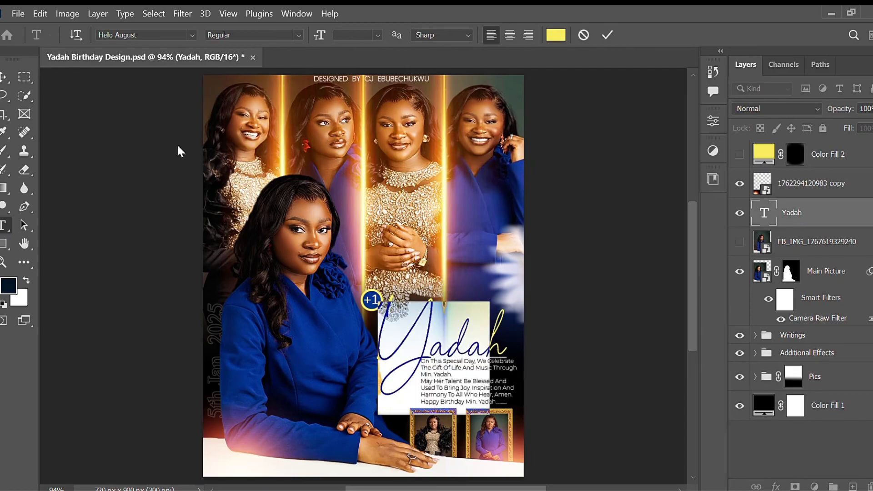
{"action": "type", "text": "vh"}
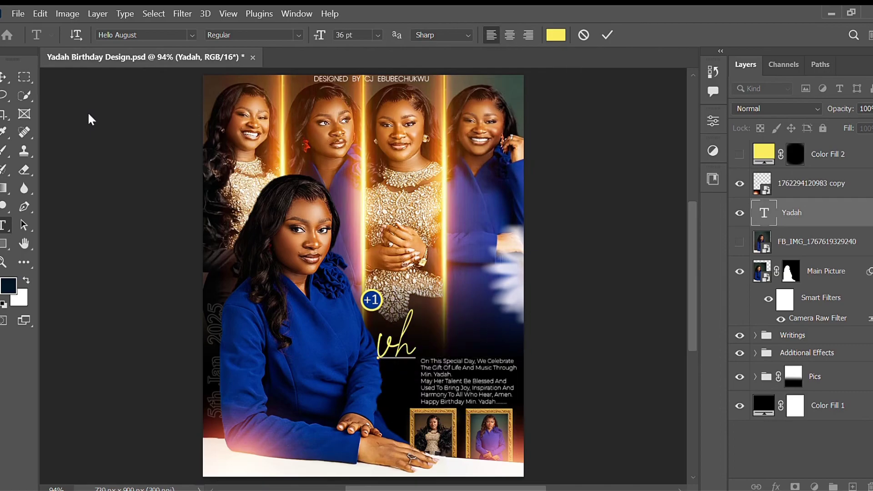
{"action": "key", "text": "ctrl+z"}
{"action": "key", "text": "ctrl+z"}
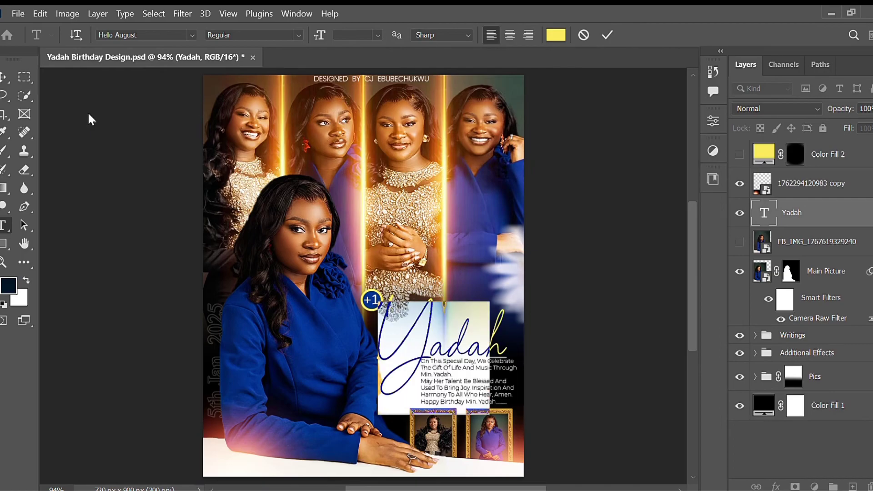
{"action": "left_click", "coordinate": [605, 34]}
{"action": "left_click", "coordinate": [3, 79]}
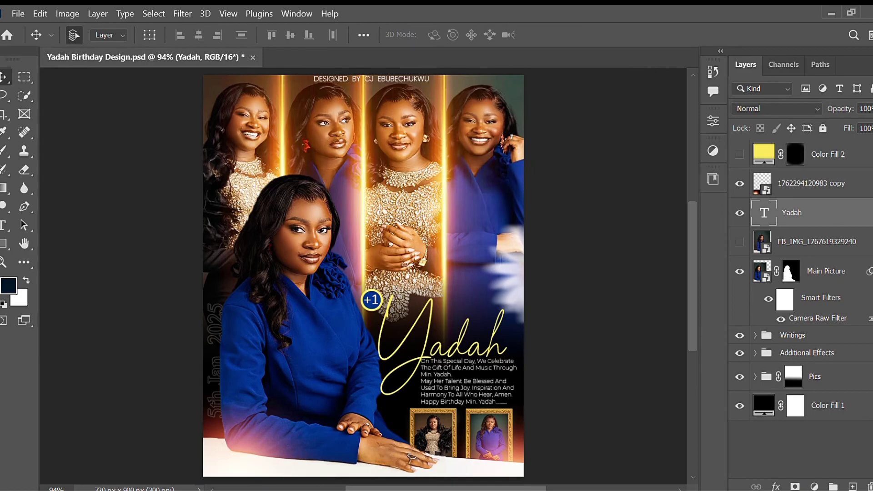
Step: Show the yellow Color Fill 2 layer, preview it with its mask disabled, and delete the mask
{"action": "left_click", "coordinate": [740, 155]}
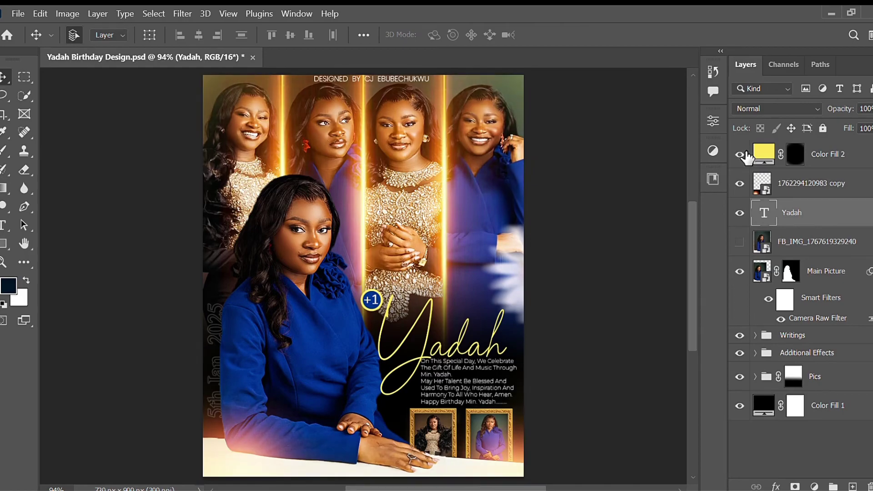
{"action": "left_click", "coordinate": [801, 155], "text": "shift"}
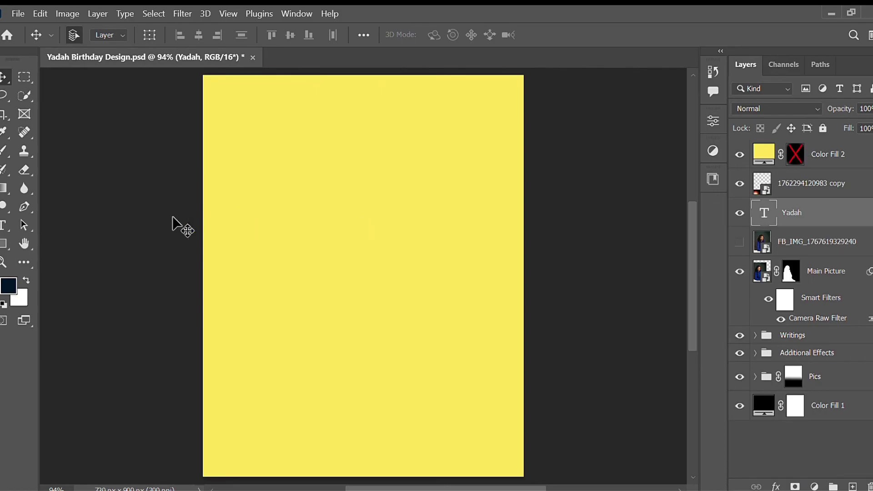
{"action": "left_click", "coordinate": [3, 147]}
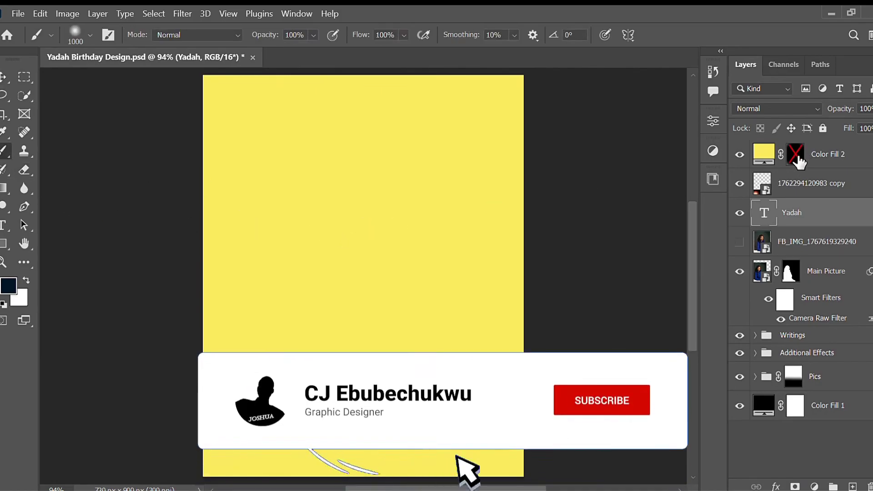
{"action": "left_click", "coordinate": [799, 161], "text": "shift"}
{"action": "key", "text": "x"}
{"action": "key", "text": "Delete"}
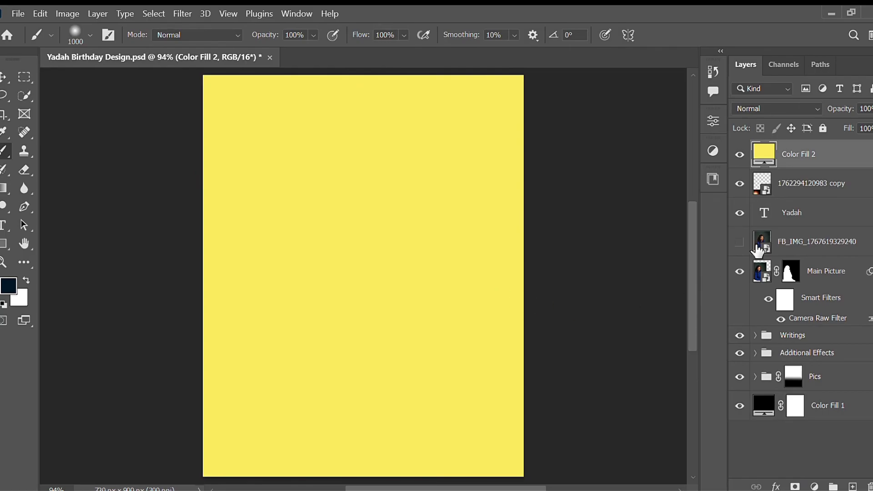
Step: Add a white layer mask to Color Fill 2 and paint its centre black with a 1300 px soft brush, keeping yellow around the edges
{"action": "key", "text": "ctrl+z"}
{"action": "key", "text": "bracketright"}
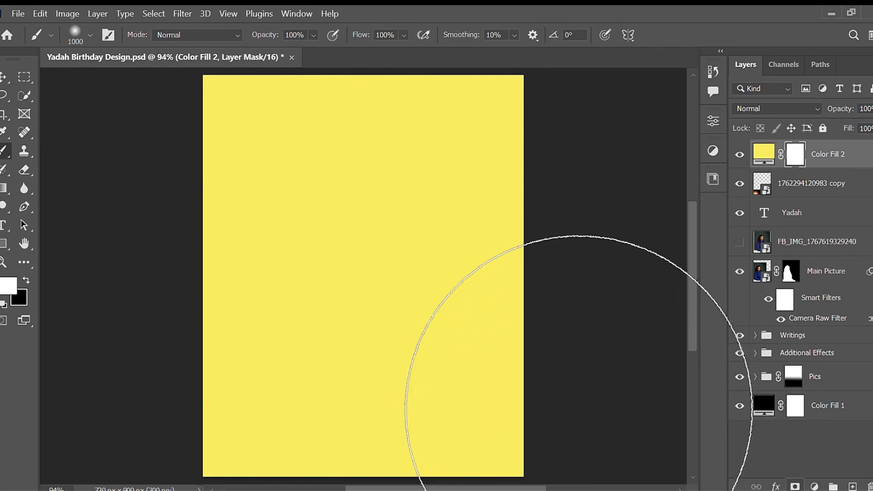
{"action": "key", "text": "bracketright"}
{"action": "key", "text": "bracketright"}
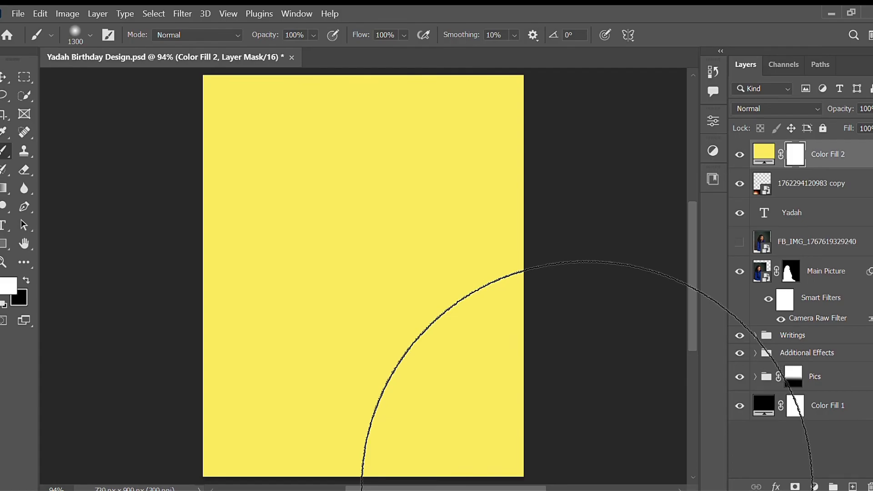
{"action": "key", "text": "x"}
{"action": "left_click", "coordinate": [372, 300]}
{"action": "left_click", "coordinate": [587, 486]}
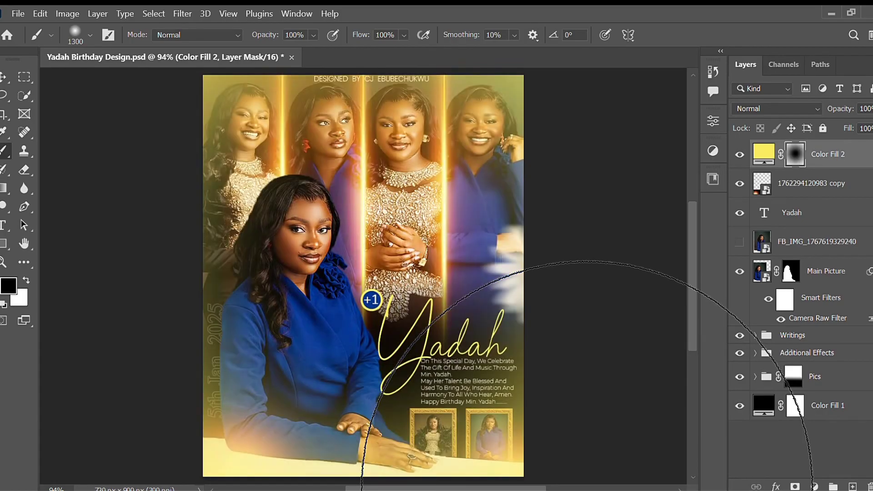
{"action": "left_click", "coordinate": [587, 487]}
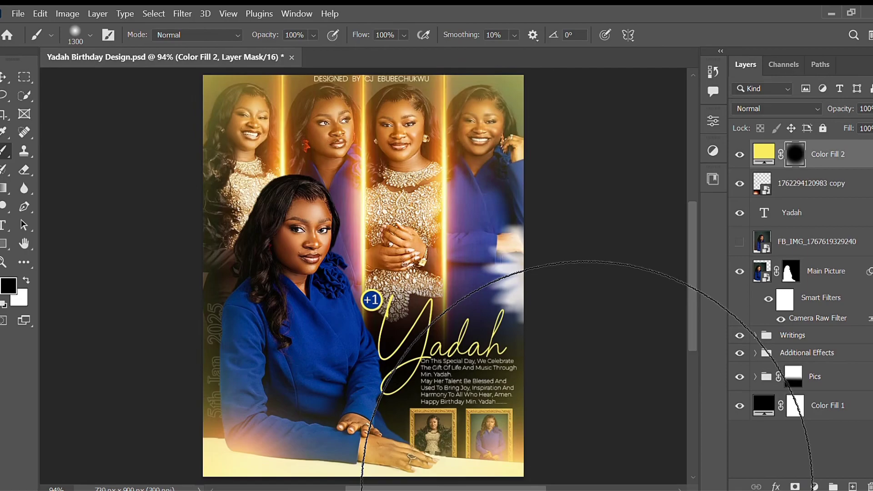